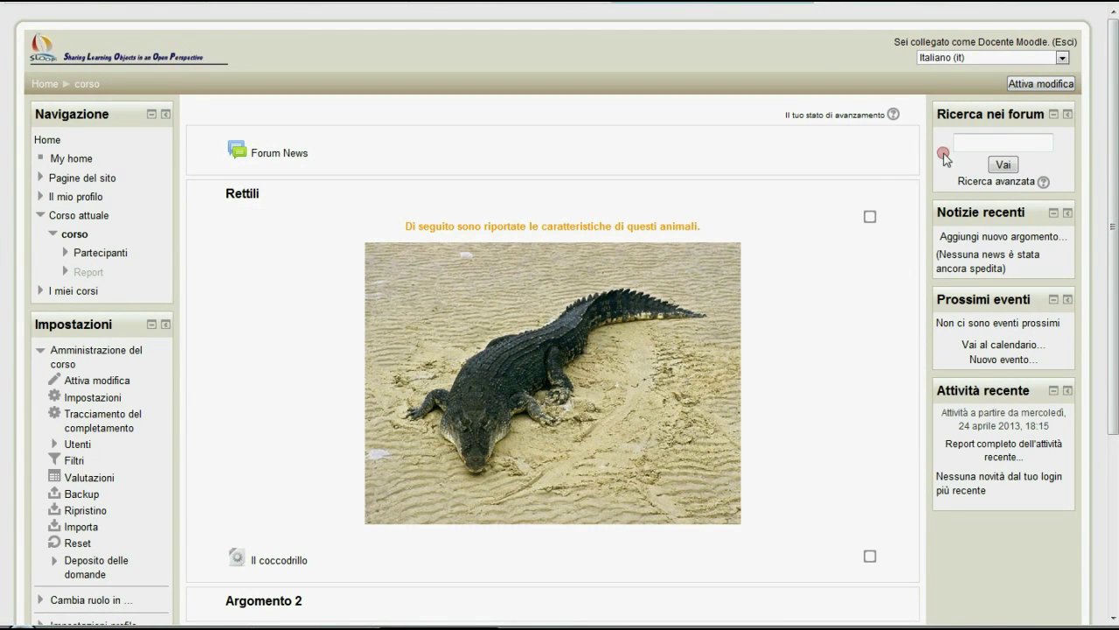
# Turn on course editing and add a Database activity to the general section containing Forum News.
pyautogui.click(1036, 85)
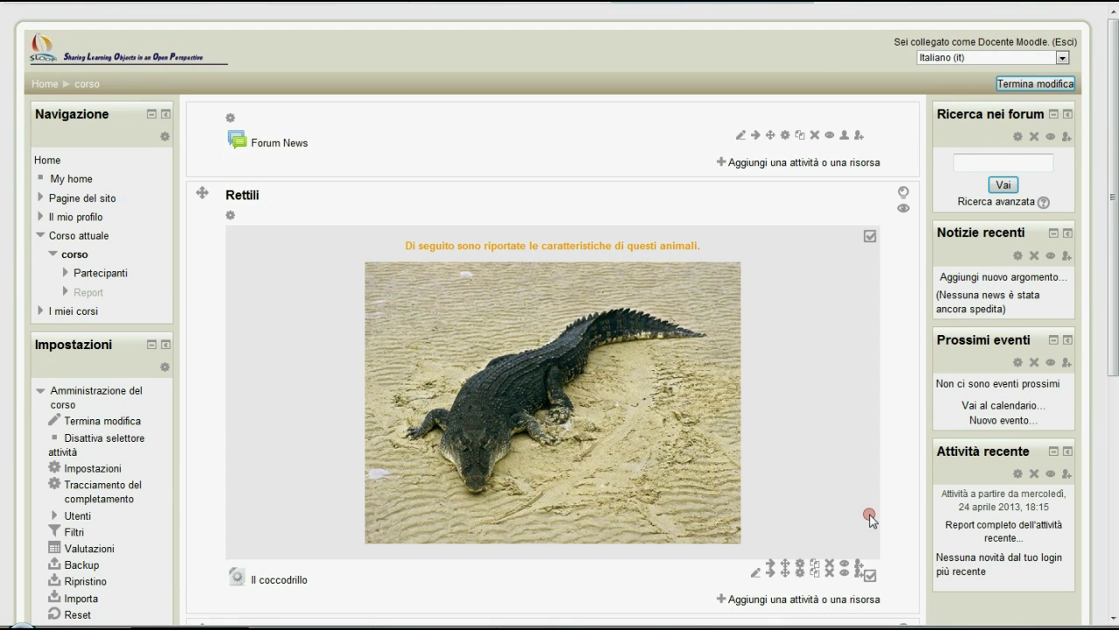
pyautogui.scroll(-2, 800, 490)
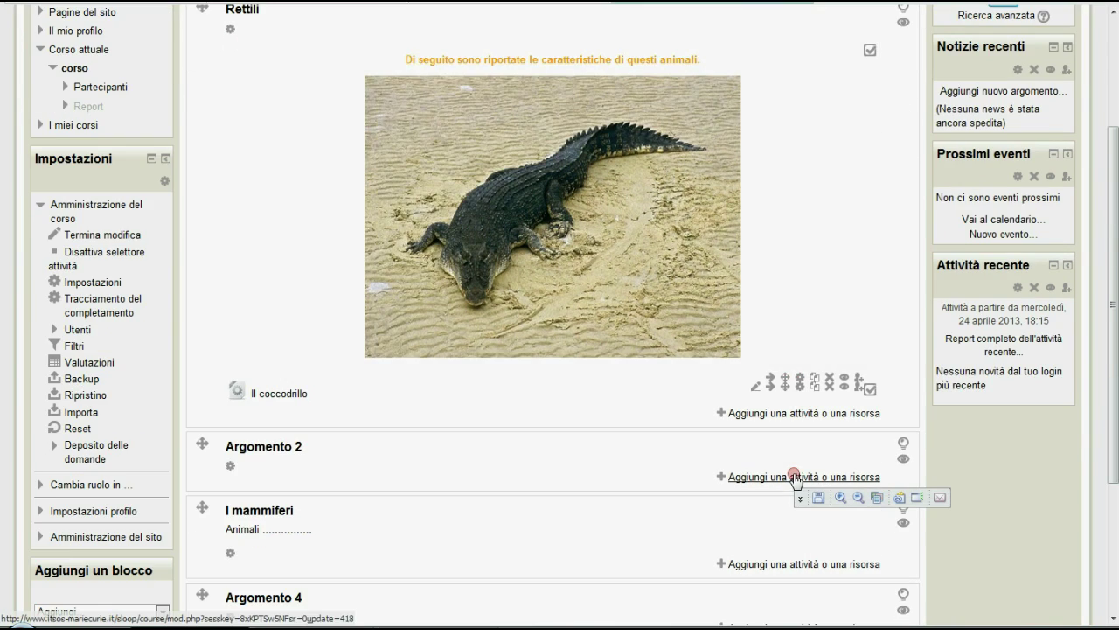
pyautogui.scroll(1, 783, 79)
pyautogui.click(788, 70)
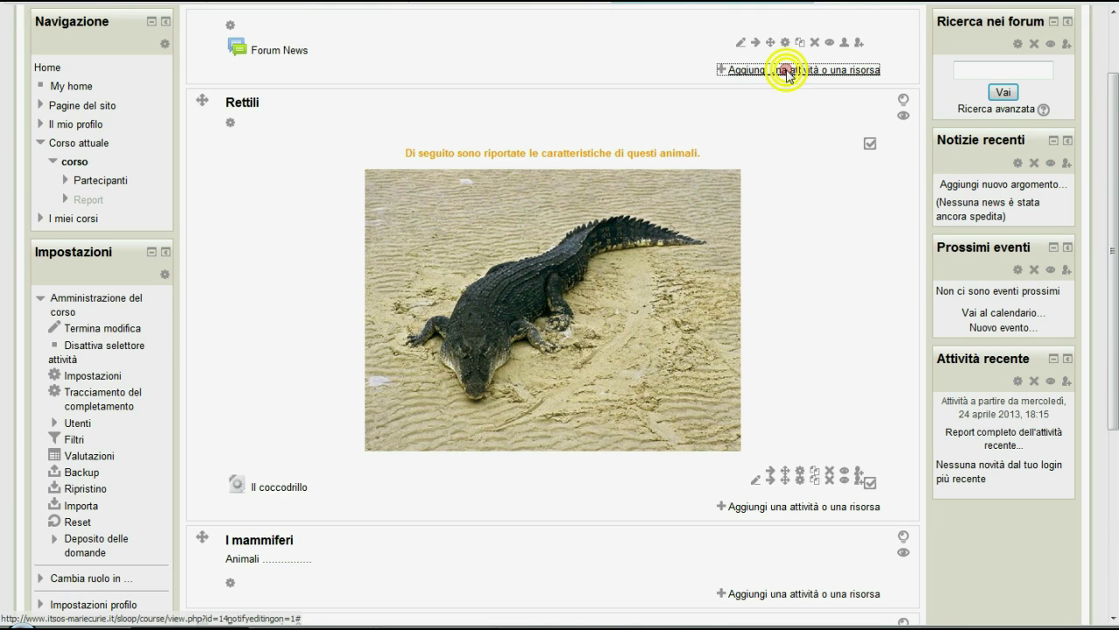
pyautogui.click(787, 70)
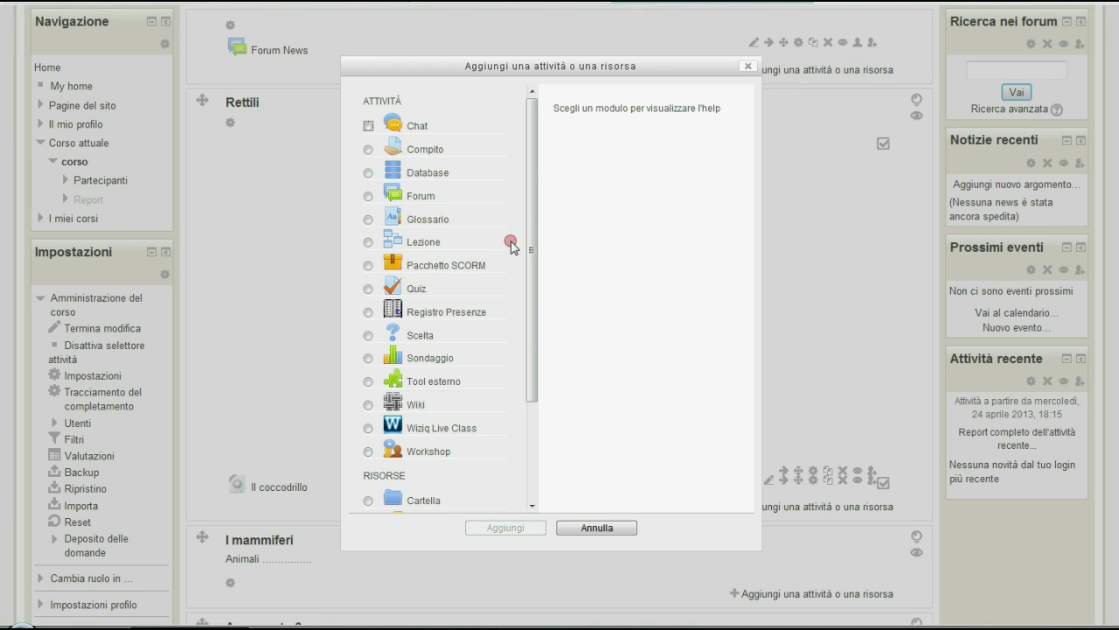
pyautogui.moveTo(529, 215); pyautogui.dragTo(530, 238)
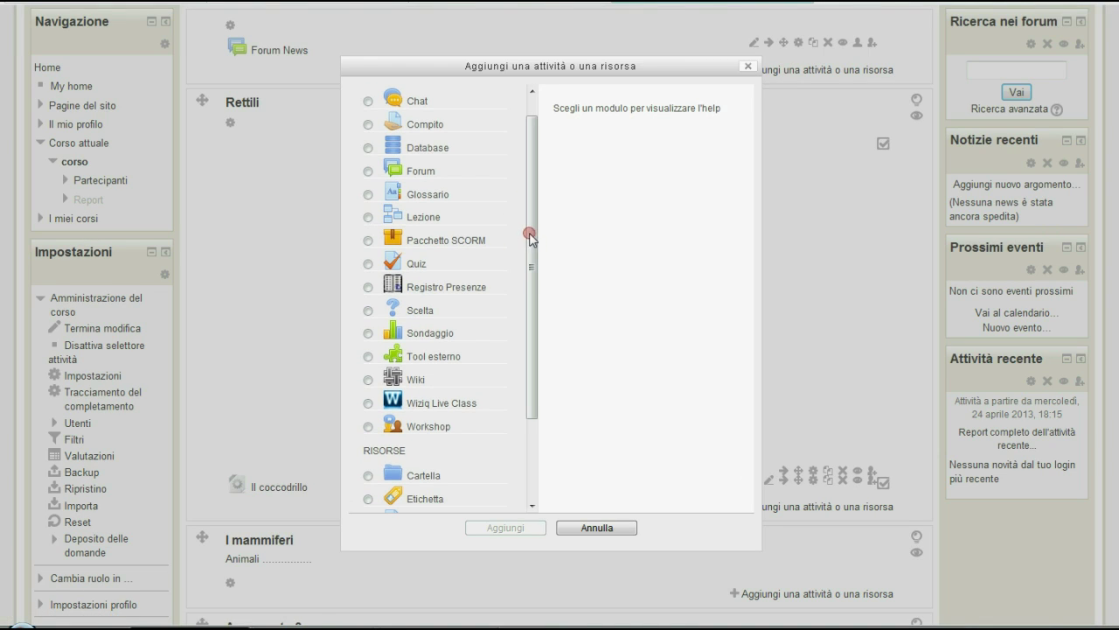
pyautogui.click(368, 149)
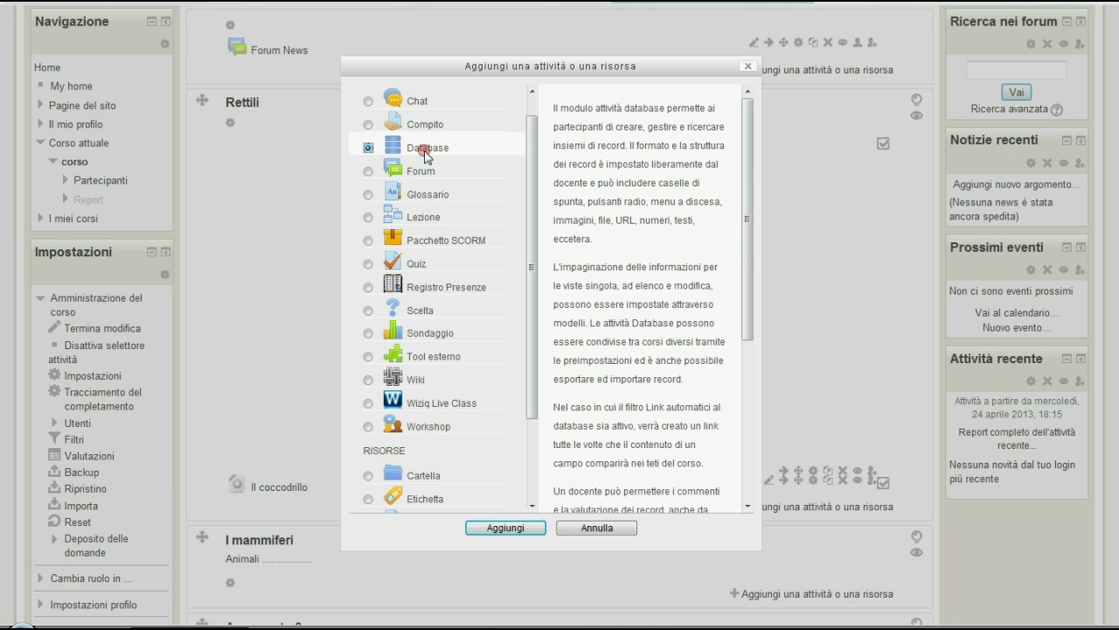
pyautogui.click(510, 529)
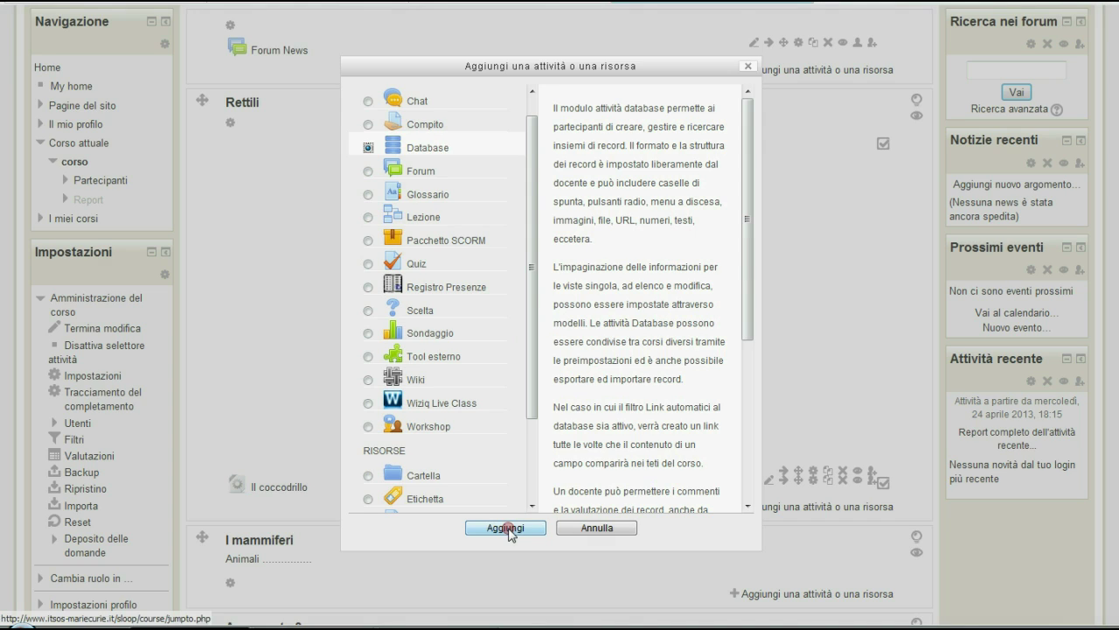
pyautogui.click(510, 529)
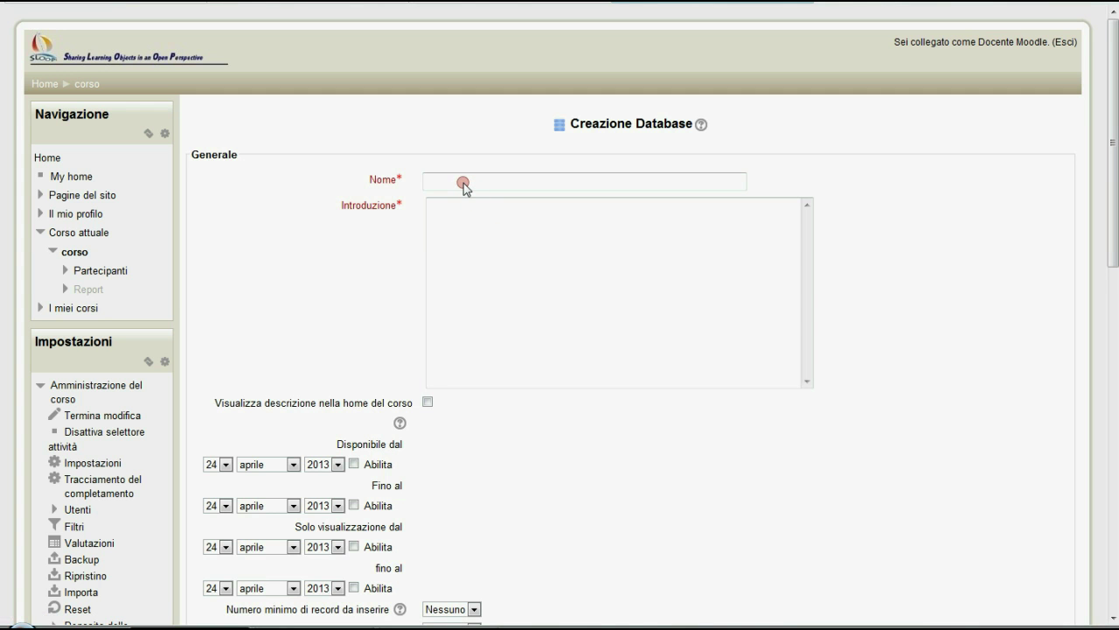
# Name the database "Classificazione viventi", review its remaining settings, and save it, returning to the course.
pyautogui.click(462, 182)
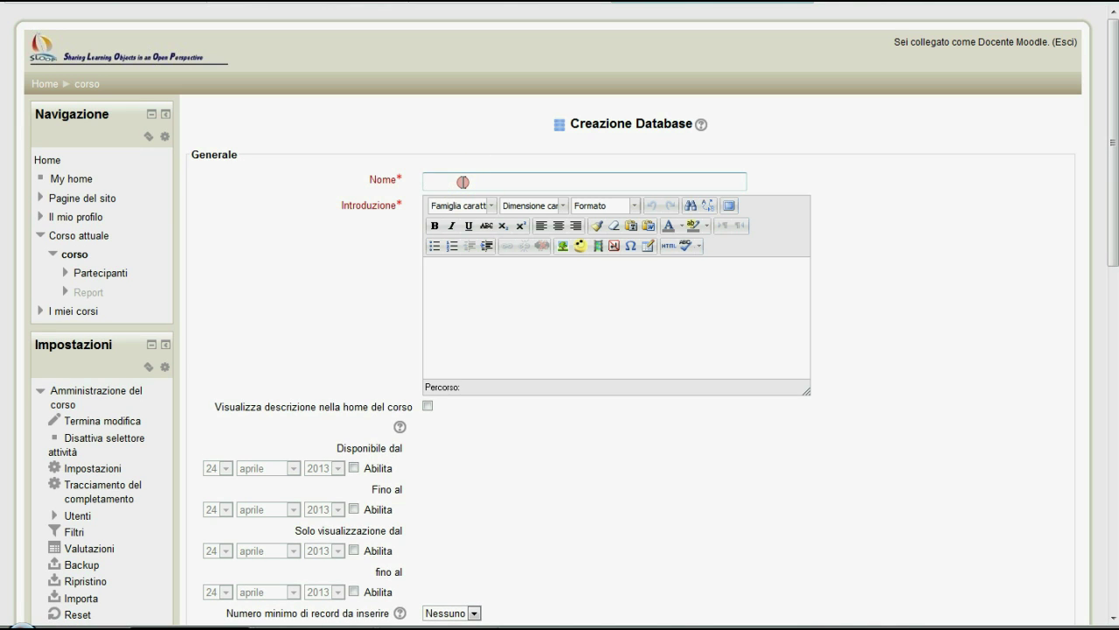
pyautogui.write('Classificazione viventi')
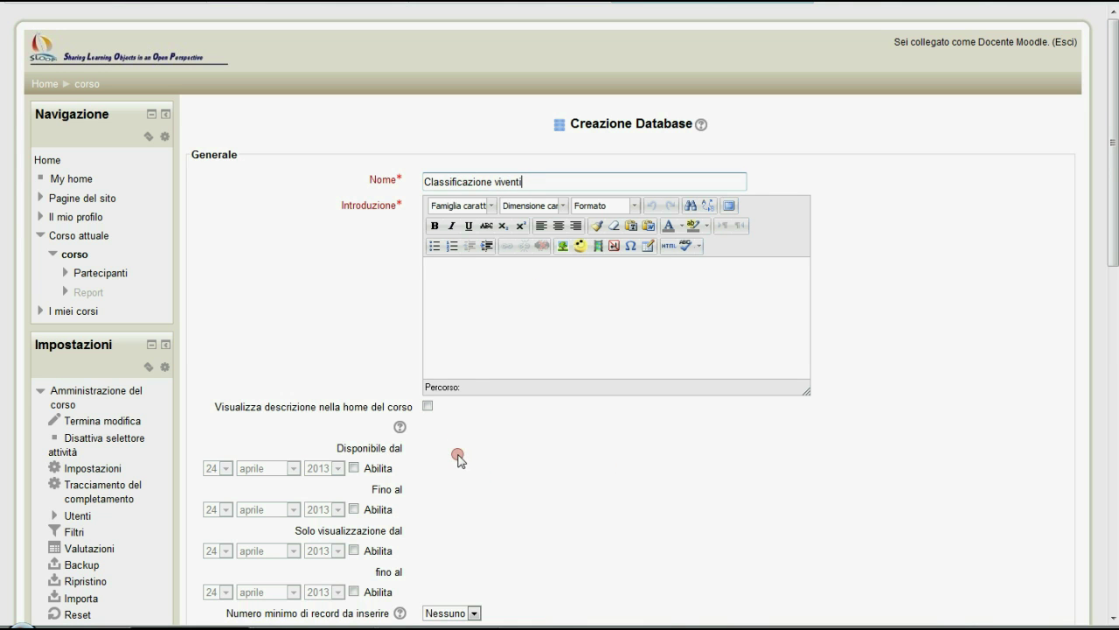
pyautogui.scroll(-3, 459, 460)
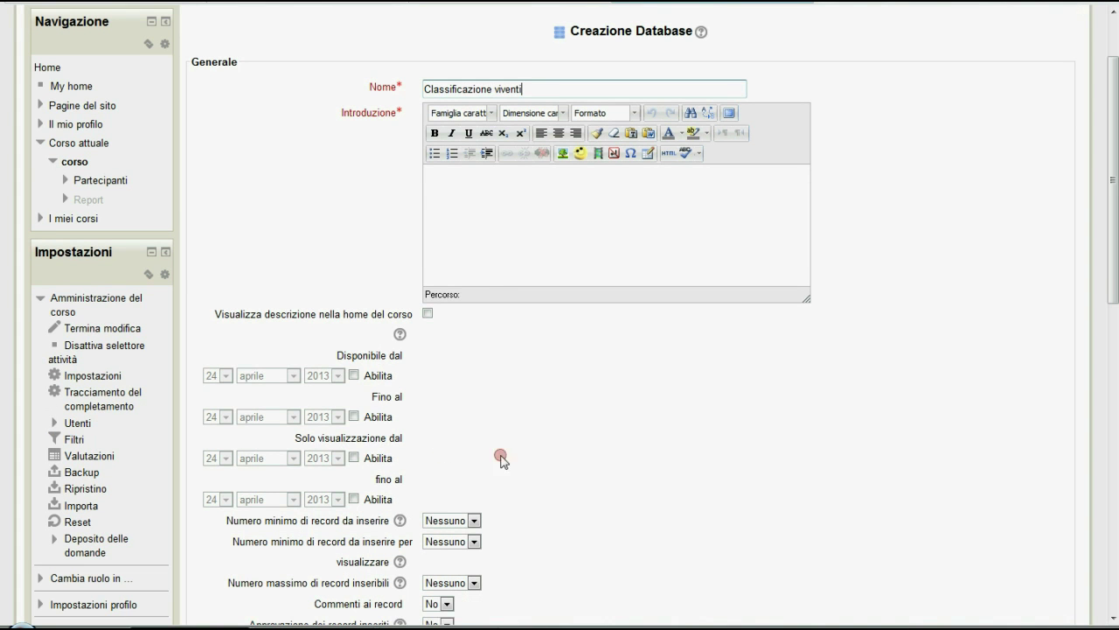
pyautogui.scroll(-2, 490, 452)
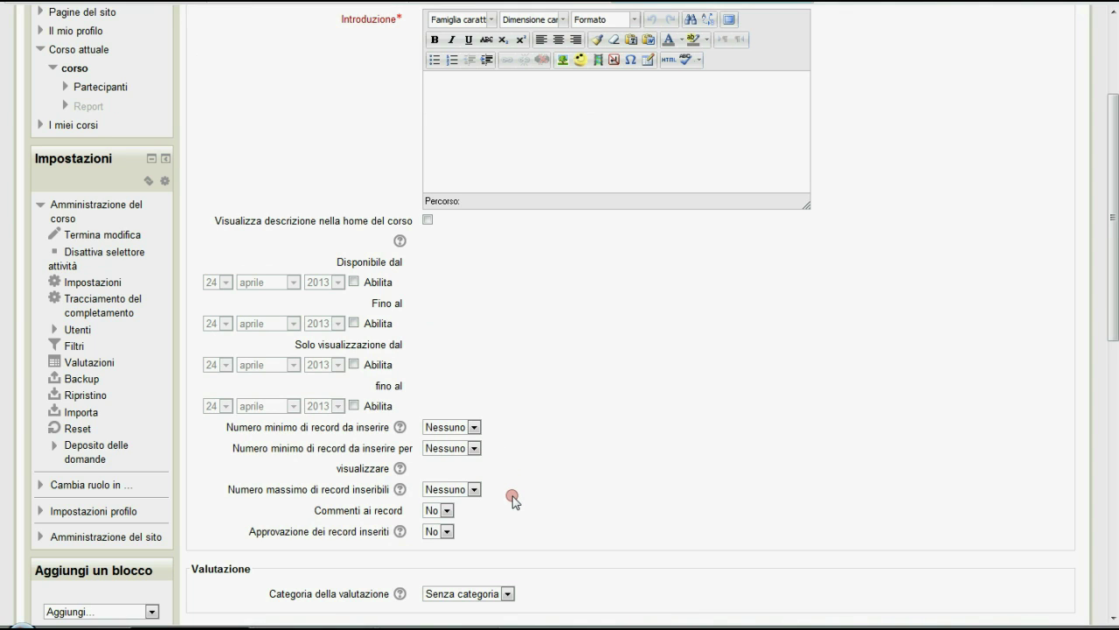
pyautogui.scroll(-2, 522, 520)
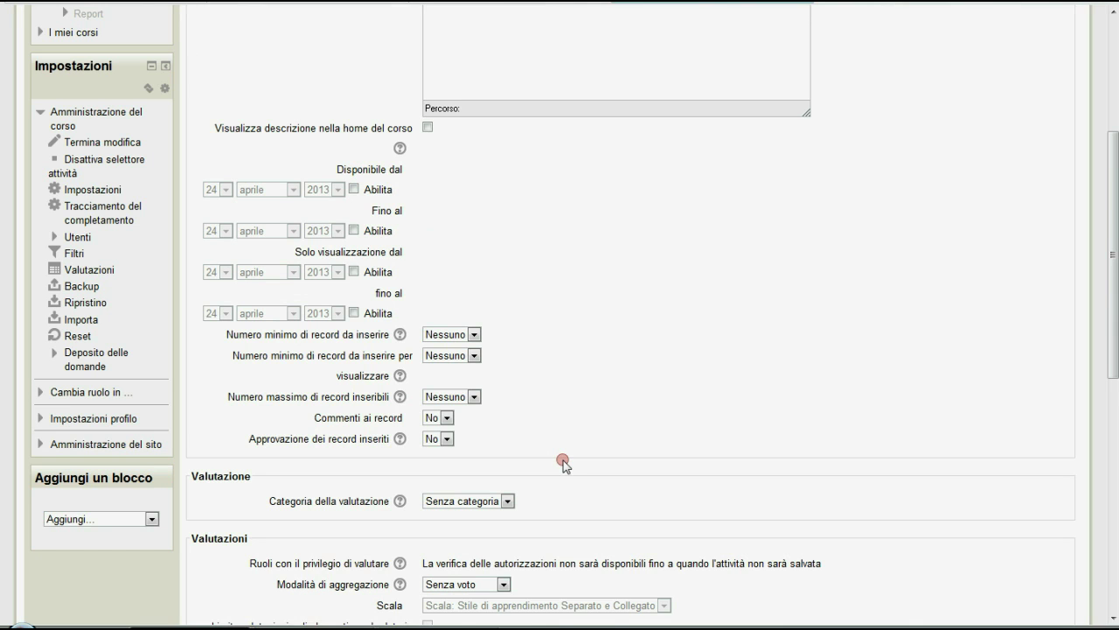
pyautogui.scroll(-1, 564, 463)
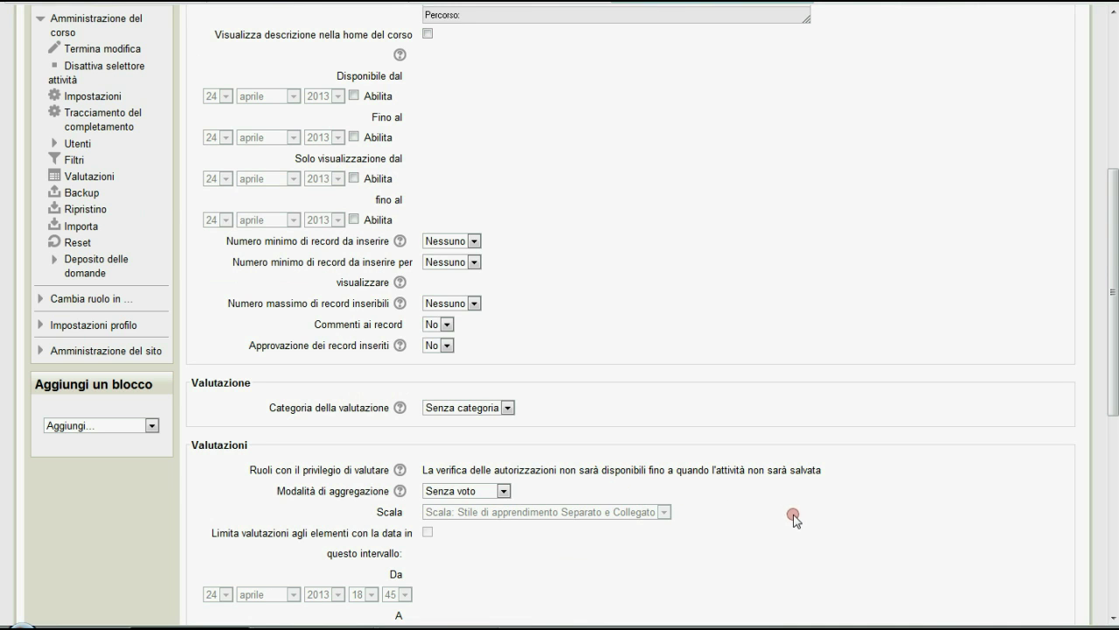
pyautogui.scroll(-1, 801, 520)
pyautogui.scroll(-1, 801, 522)
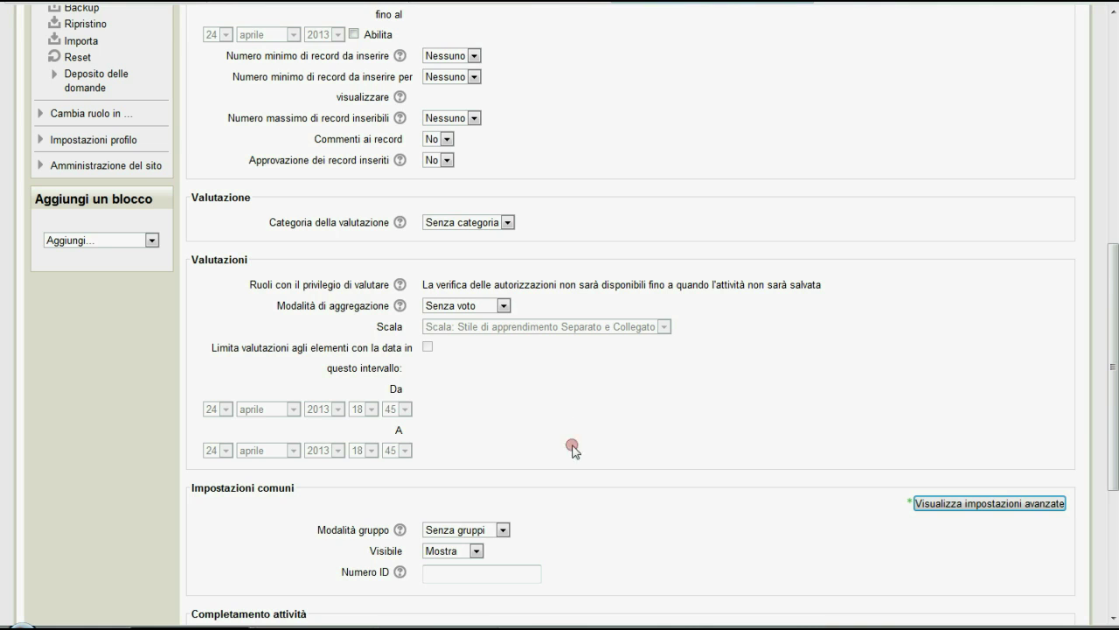
pyautogui.scroll(-1, 605, 487)
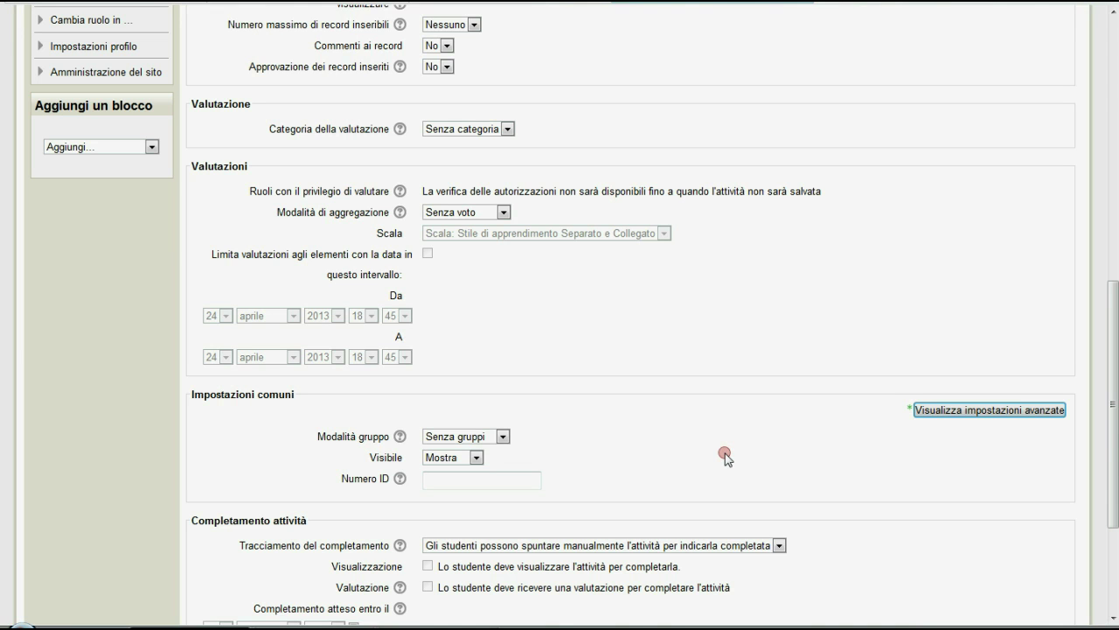
pyautogui.scroll(-1, 725, 458)
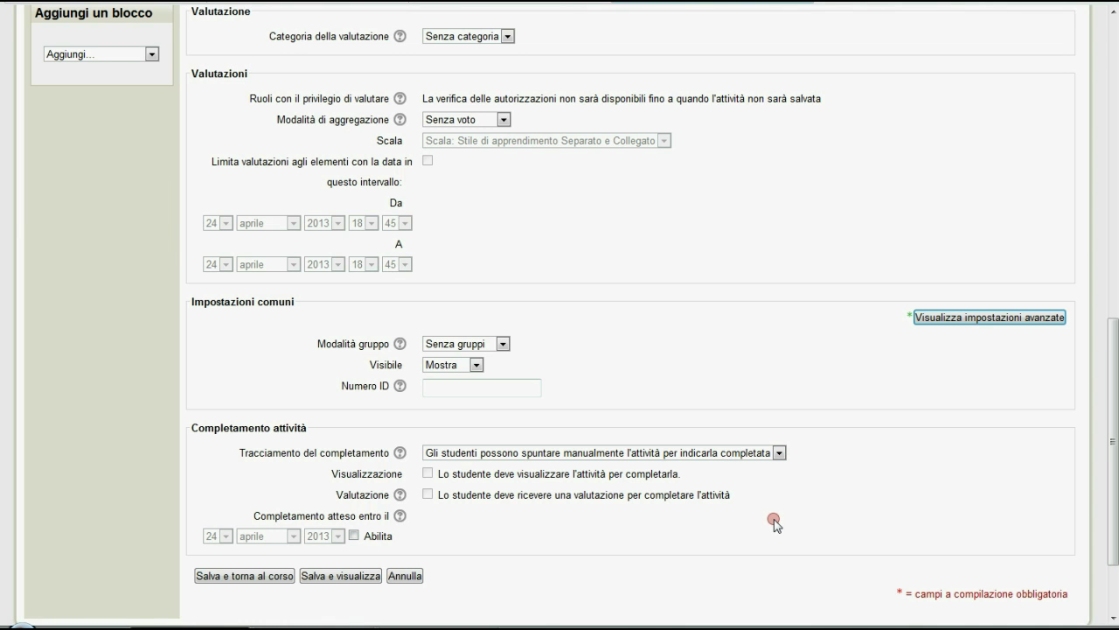
pyautogui.scroll(-1, 775, 522)
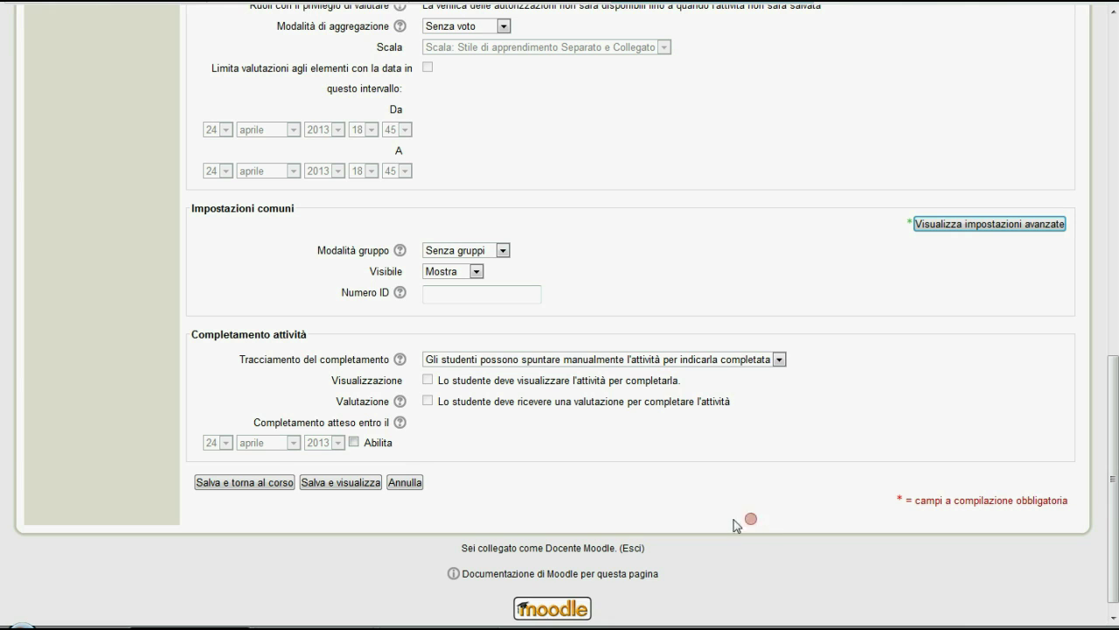
pyautogui.click(282, 483)
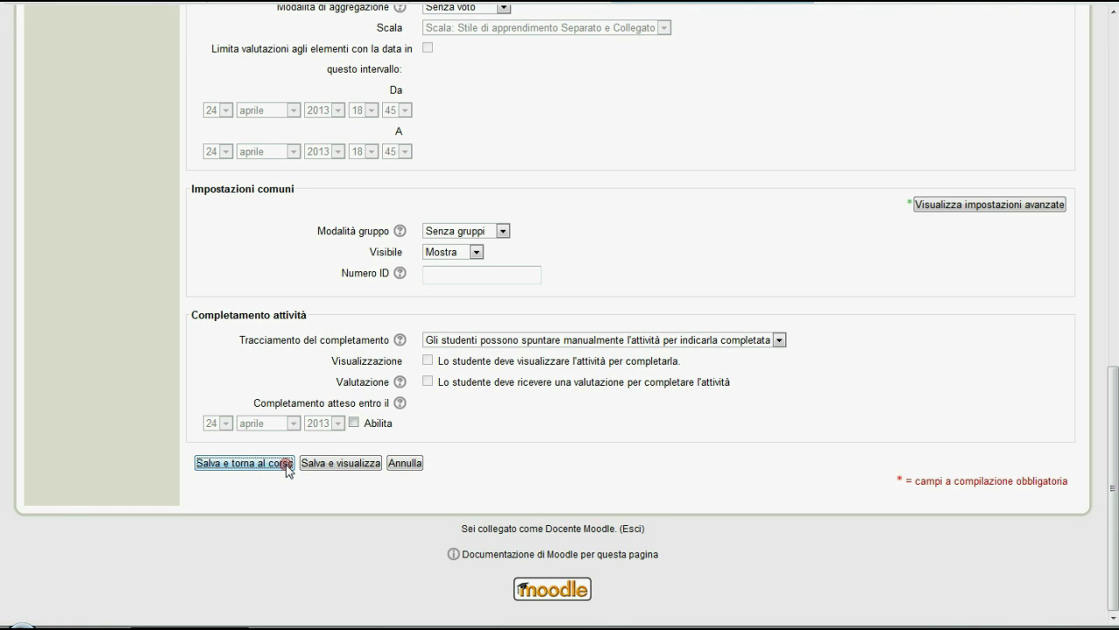
# Open the Classificazione viventi database from the course page.
pyautogui.scroll(1, 419, 165)
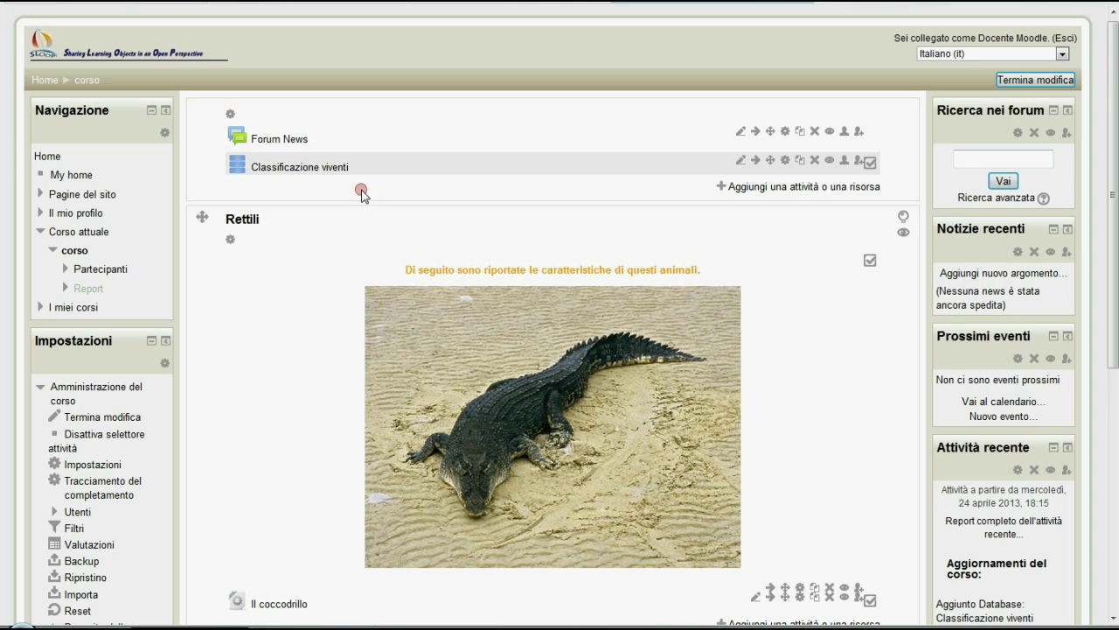
pyautogui.click(306, 170)
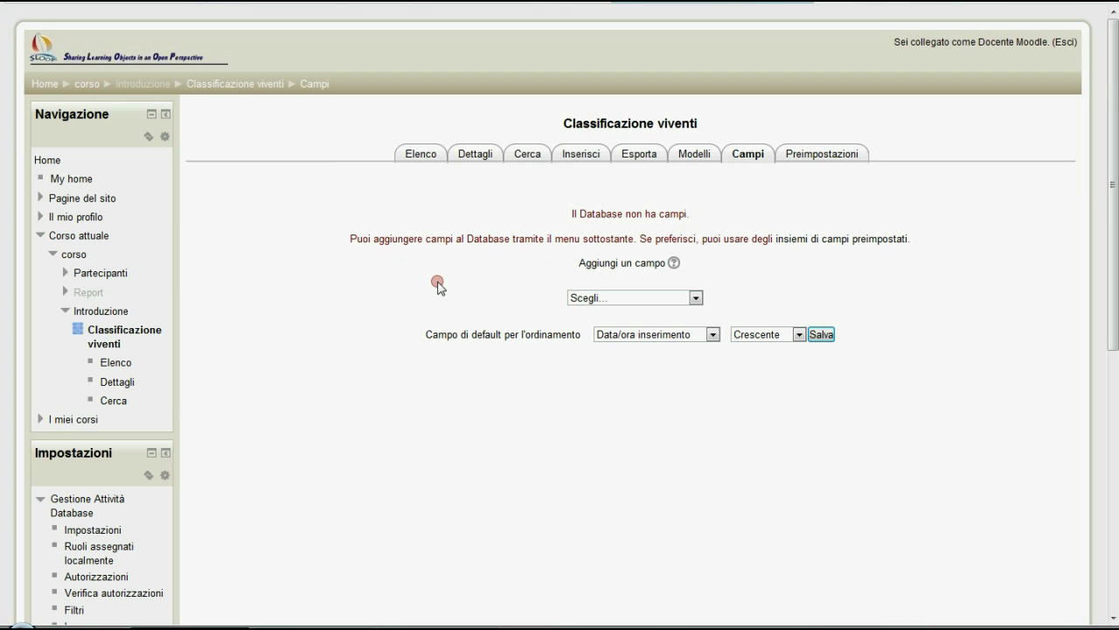
pyautogui.click(424, 158)
# Add a text area field named "Nome" with the description "Il nome del vivente" and a height of 5 rows.
pyautogui.click(695, 297)
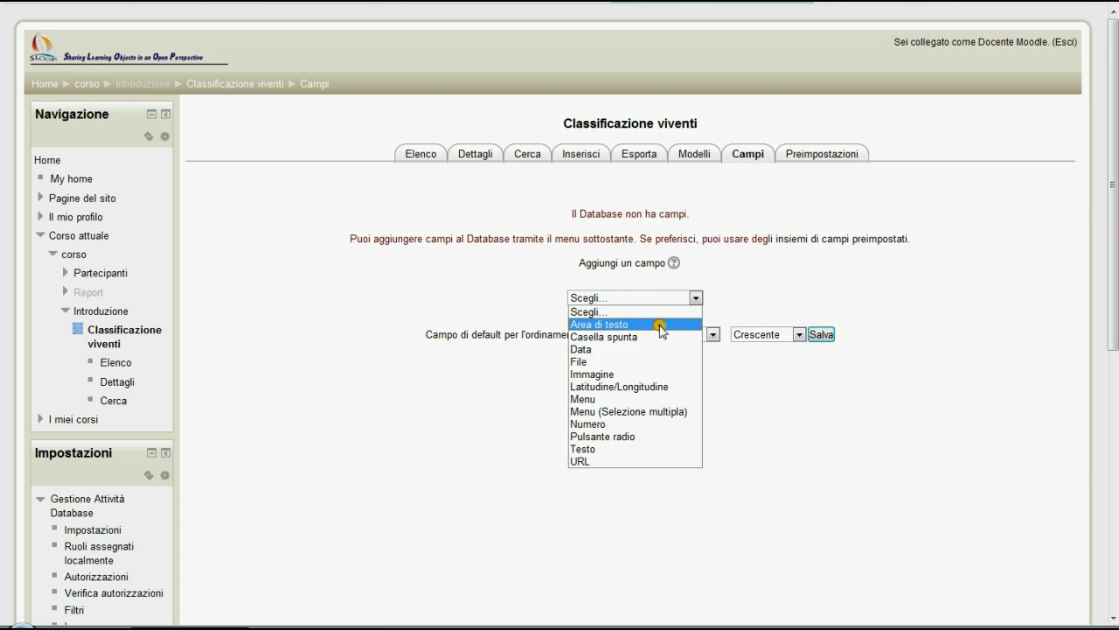
pyautogui.click(659, 324)
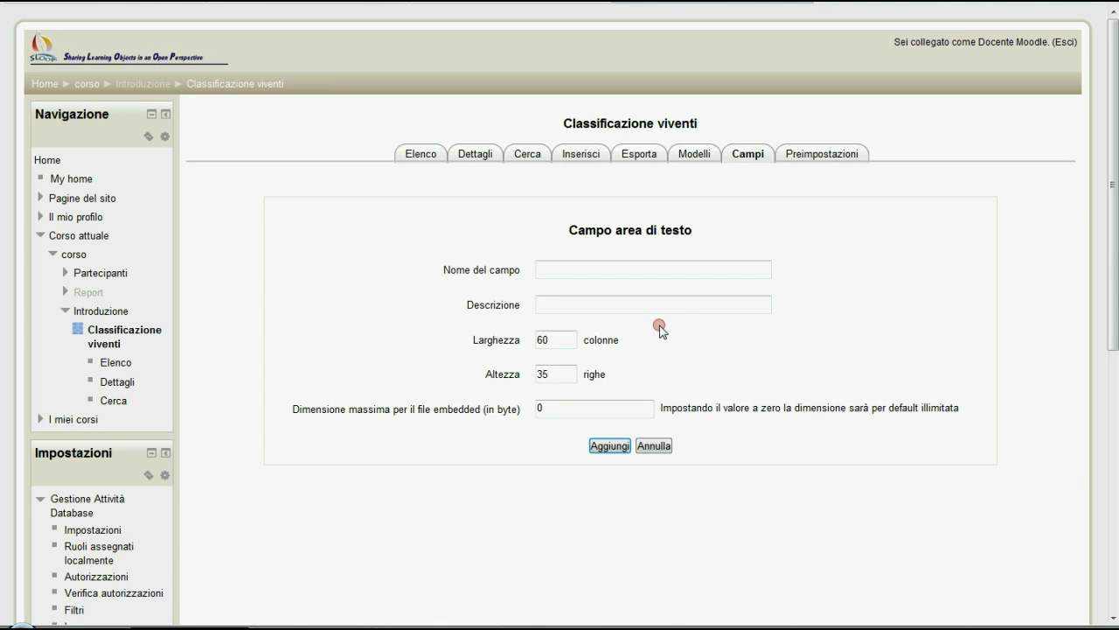
pyautogui.click(588, 273)
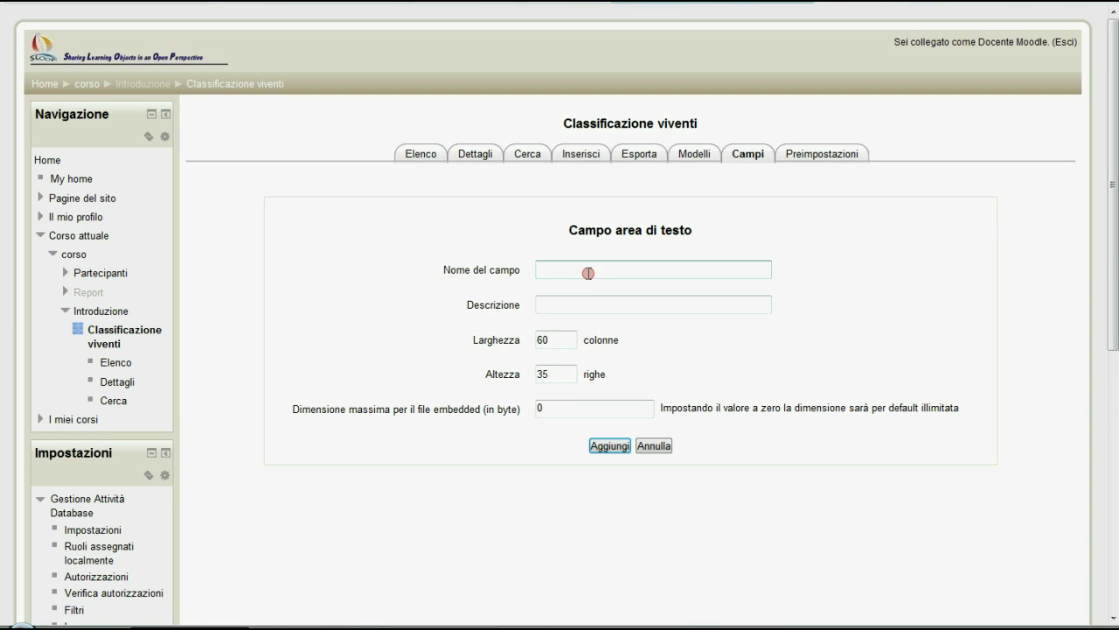
pyautogui.write('Nome')
pyautogui.click(567, 308)
pyautogui.write('Il nome del vivente')
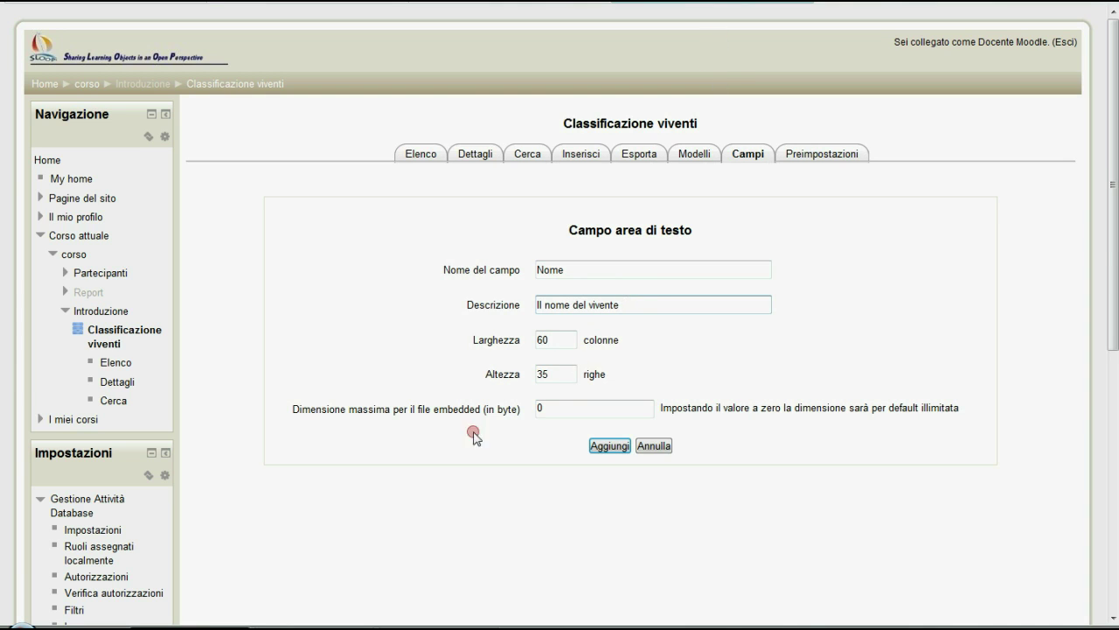
pyautogui.moveTo(544, 380); pyautogui.dragTo(530, 380)
pyautogui.write('5')
pyautogui.click(610, 446)
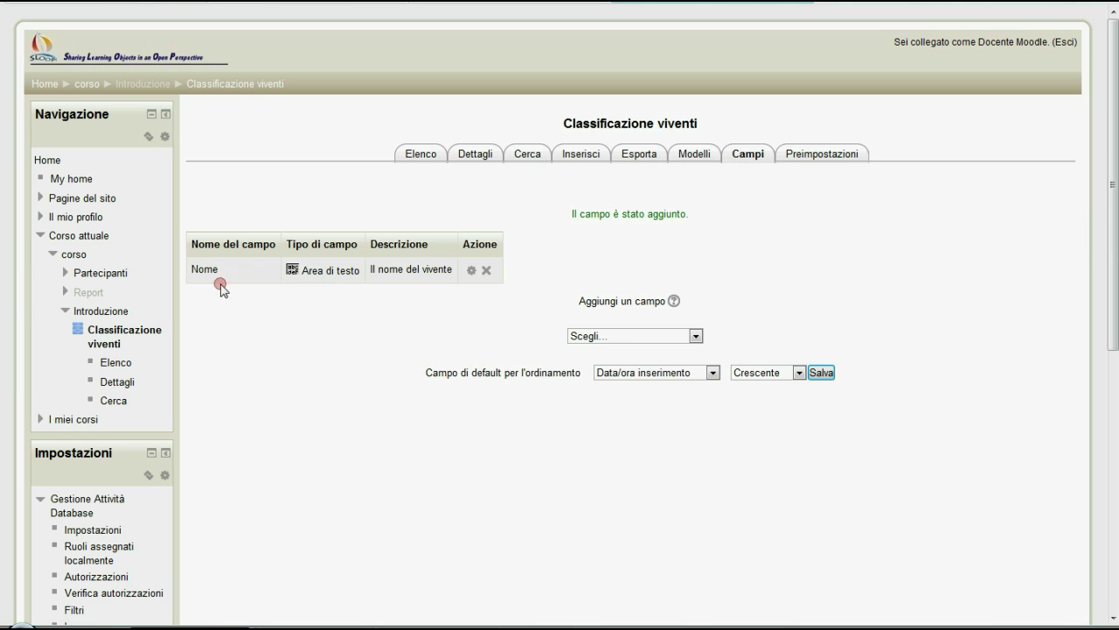
# Create a menu field with "Classe di appartenenza" as both its name and its description.
pyautogui.click(696, 336)
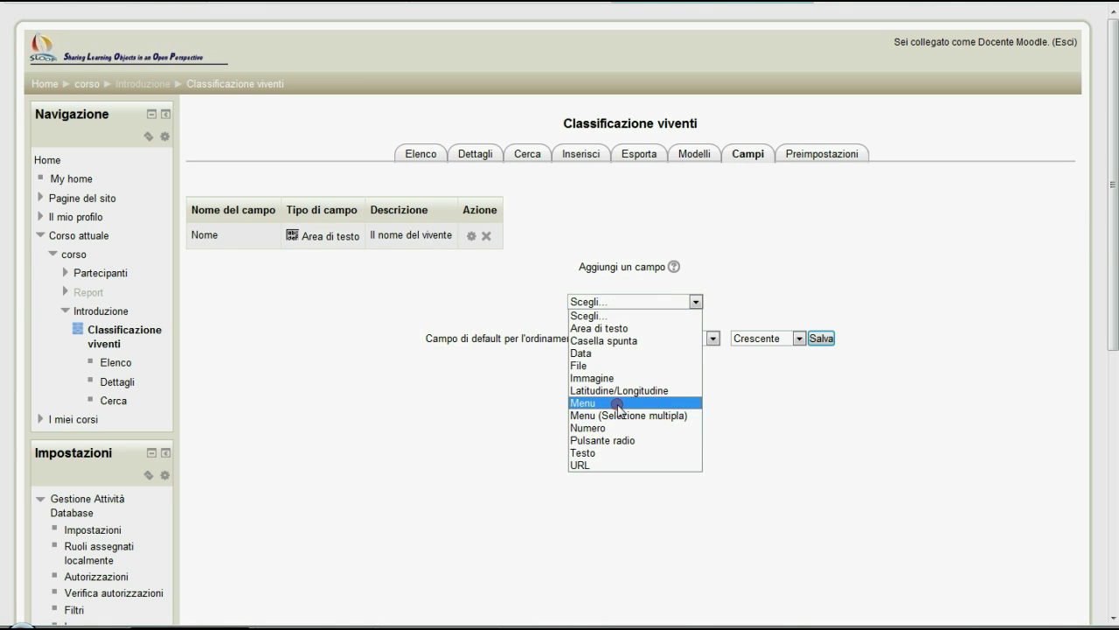
pyautogui.click(617, 403)
pyautogui.click(686, 269)
pyautogui.click(686, 270)
pyautogui.write('Classe')
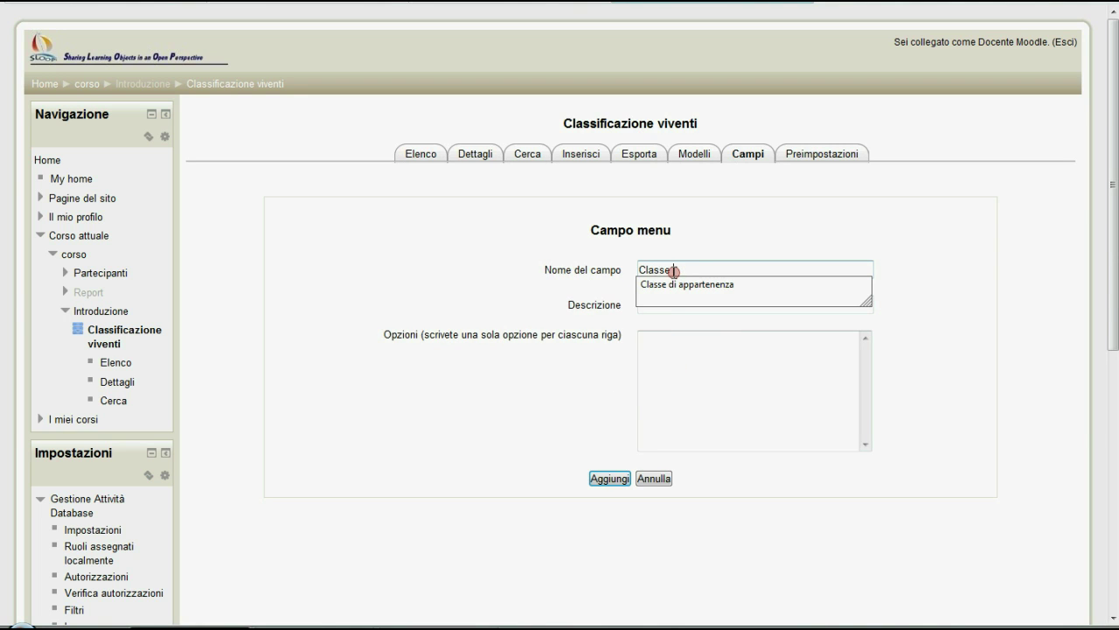
pyautogui.click(670, 285)
pyautogui.click(665, 300)
pyautogui.write('Cla')
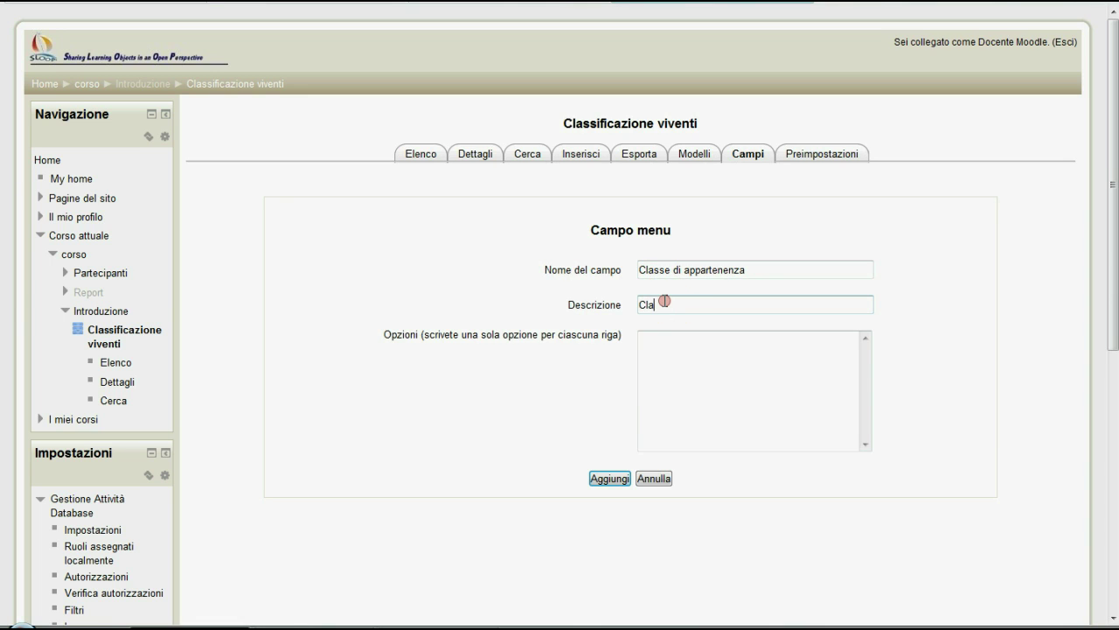
pyautogui.write('sse di appartenenza')
# Enter the menu options Uccelli, Mammiferi, Anfibi, Rettili and Pesci on separate lines and add the field.
pyautogui.click(662, 354)
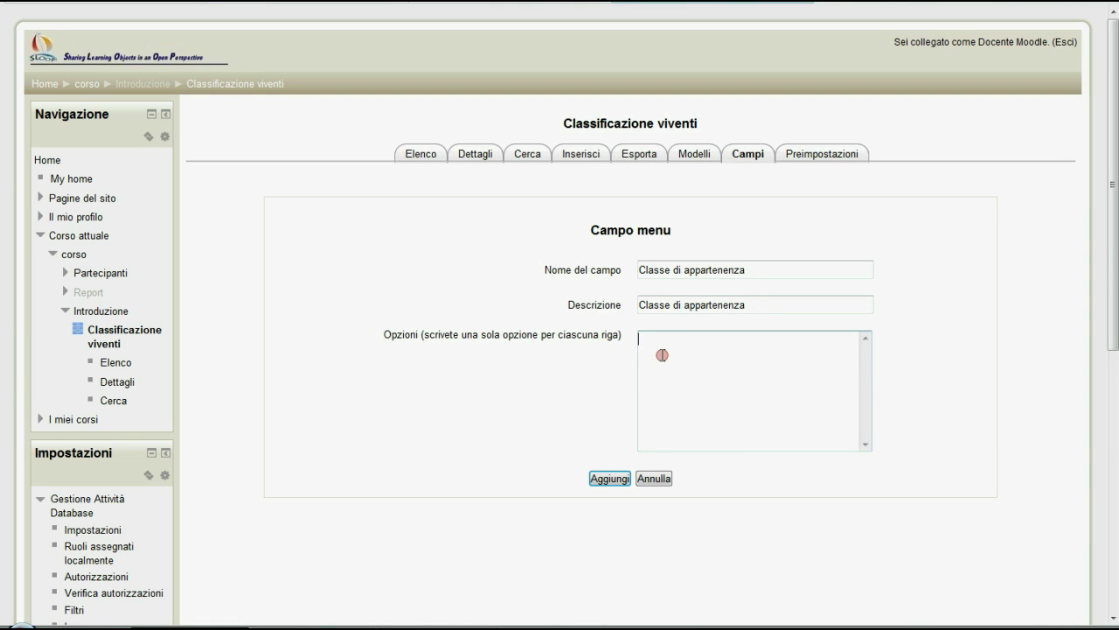
pyautogui.write('Uccelli')
pyautogui.press('Return')
pyautogui.write('Mammiferi')
pyautogui.press('Return')
pyautogui.write('an')
pyautogui.press('BackSpace')
pyautogui.press('BackSpace')
pyautogui.write('Anfibi')
pyautogui.press('Return')
pyautogui.write('Rettili')
pyautogui.press('Return')
pyautogui.write('Pesci')
pyautogui.click(609, 479)
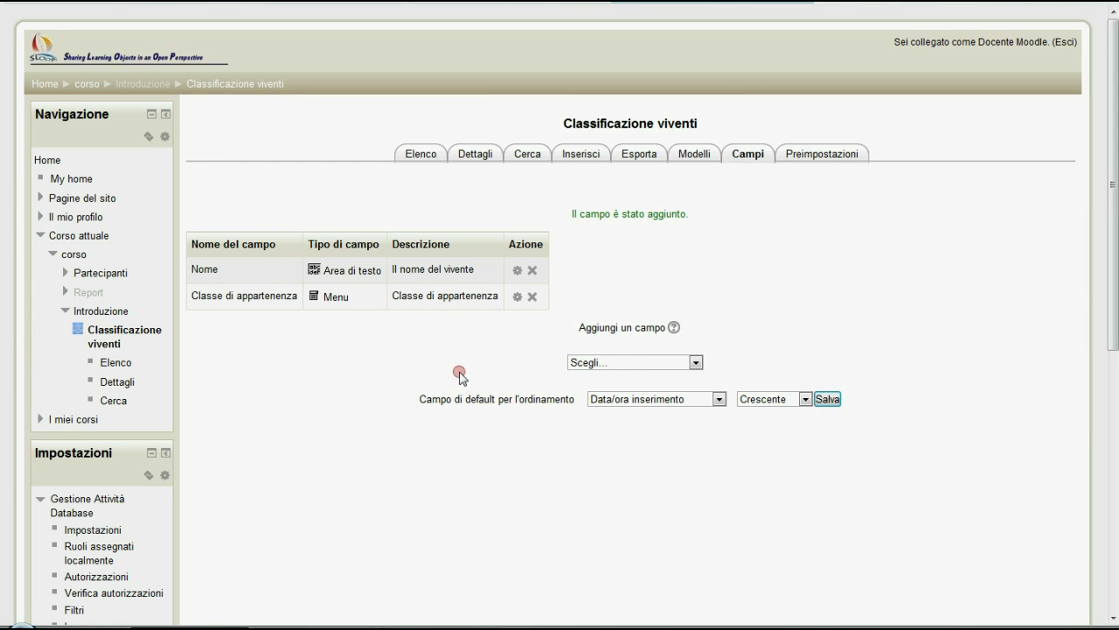
# Create an image field in the database and name it "Immagine del vivente".
pyautogui.click(695, 362)
pyautogui.click(635, 441)
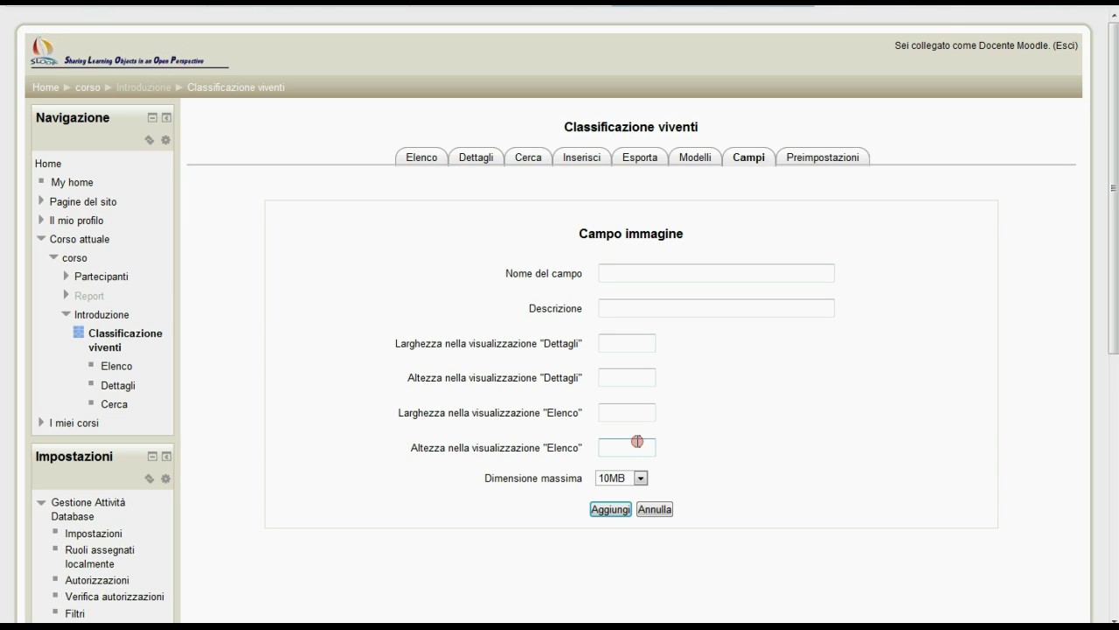
pyautogui.click(640, 267)
pyautogui.write('Immagine del vioven')
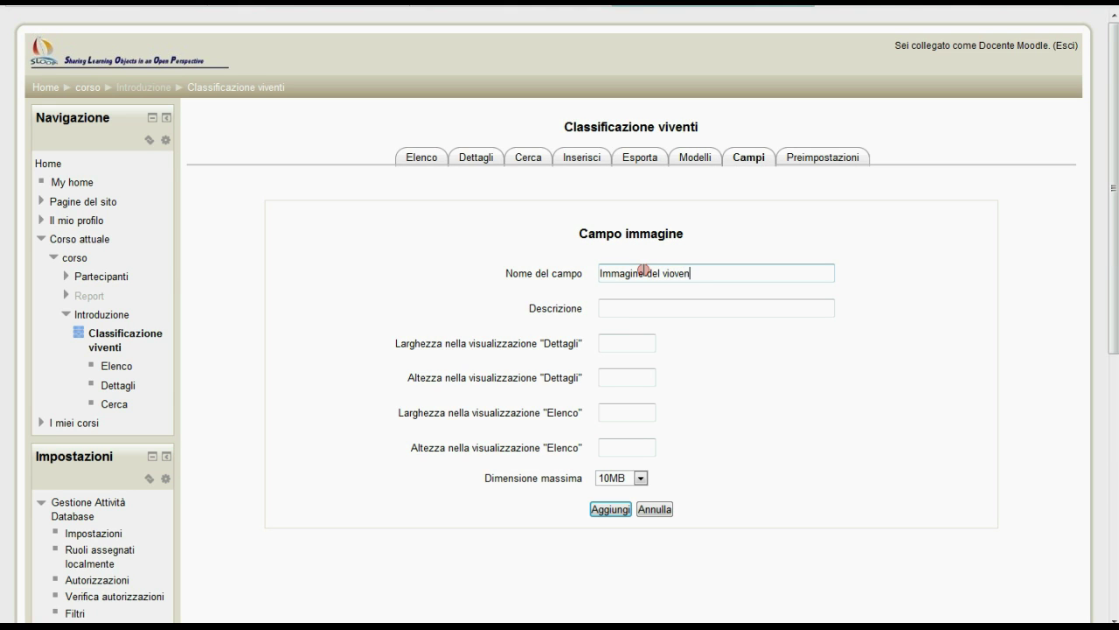
pyautogui.press('BackSpace')
pyautogui.press('BackSpace')
pyautogui.press('BackSpace')
pyautogui.press('BackSpace')
pyautogui.press('BackSpace')
pyautogui.write('ivente')
pyautogui.click(623, 309)
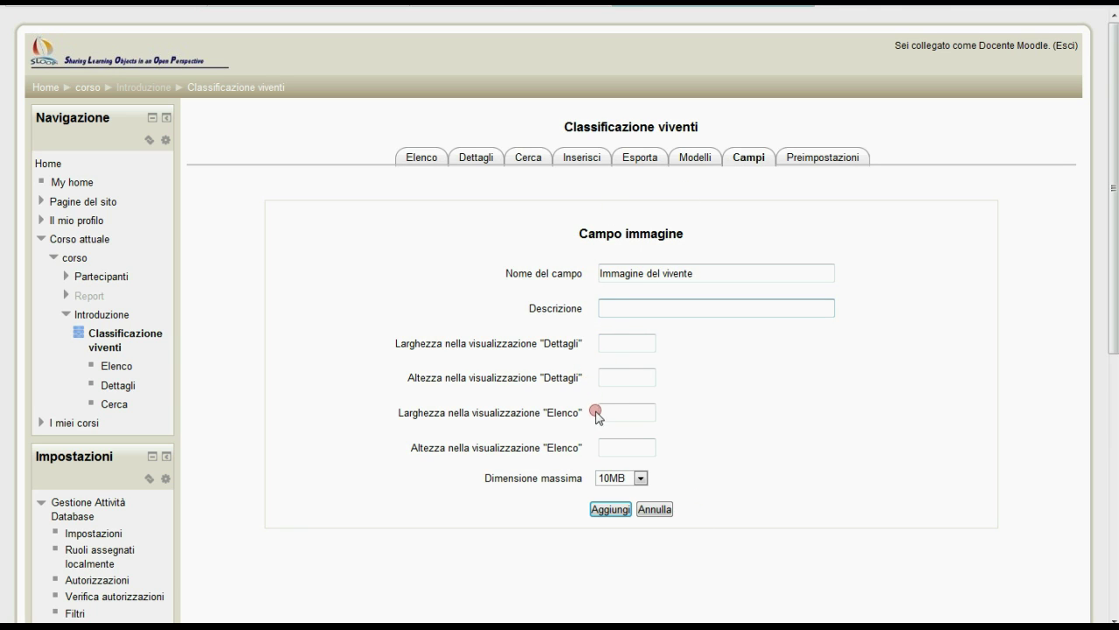
# Set the image's width and height to 400 in the Dettagli view and to 150 in the Elenco view.
pyautogui.click(608, 346)
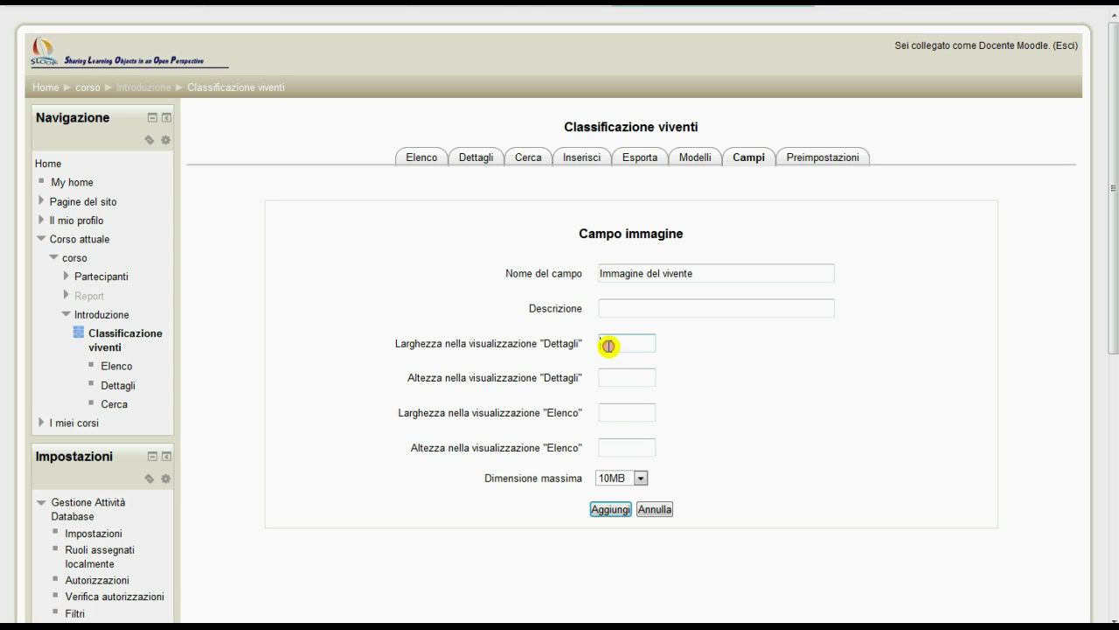
pyautogui.write('400')
pyautogui.click(617, 371)
pyautogui.write('400')
pyautogui.click(617, 408)
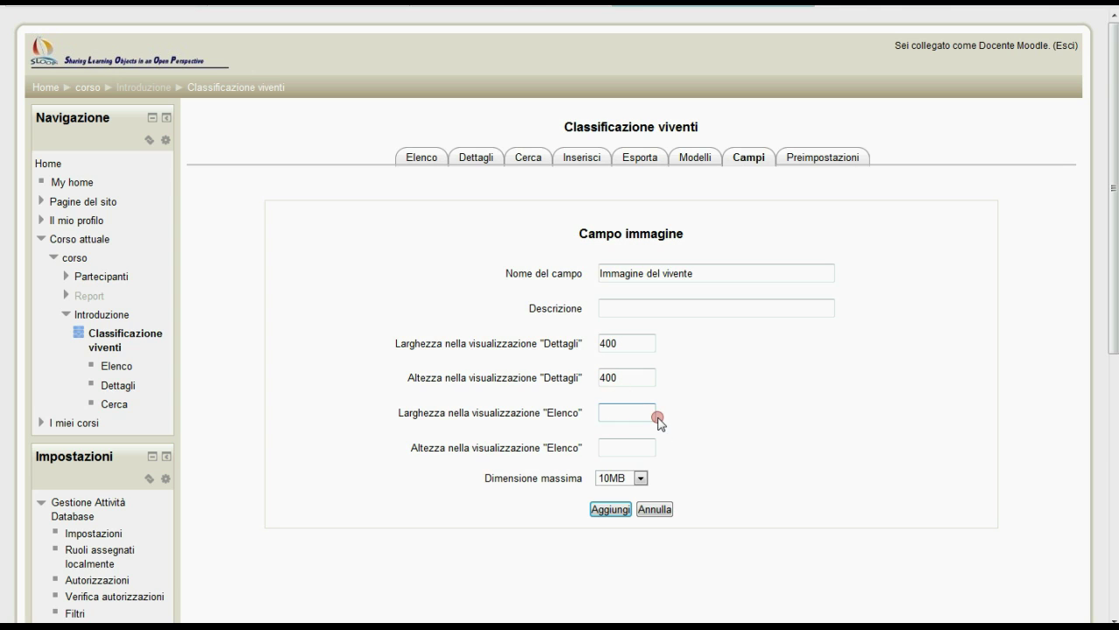
pyautogui.write('150')
pyautogui.click(624, 444)
pyautogui.write('150')
# Limit the image file size to 1MB, add the field and dismiss the new-messages notice.
pyautogui.click(641, 477)
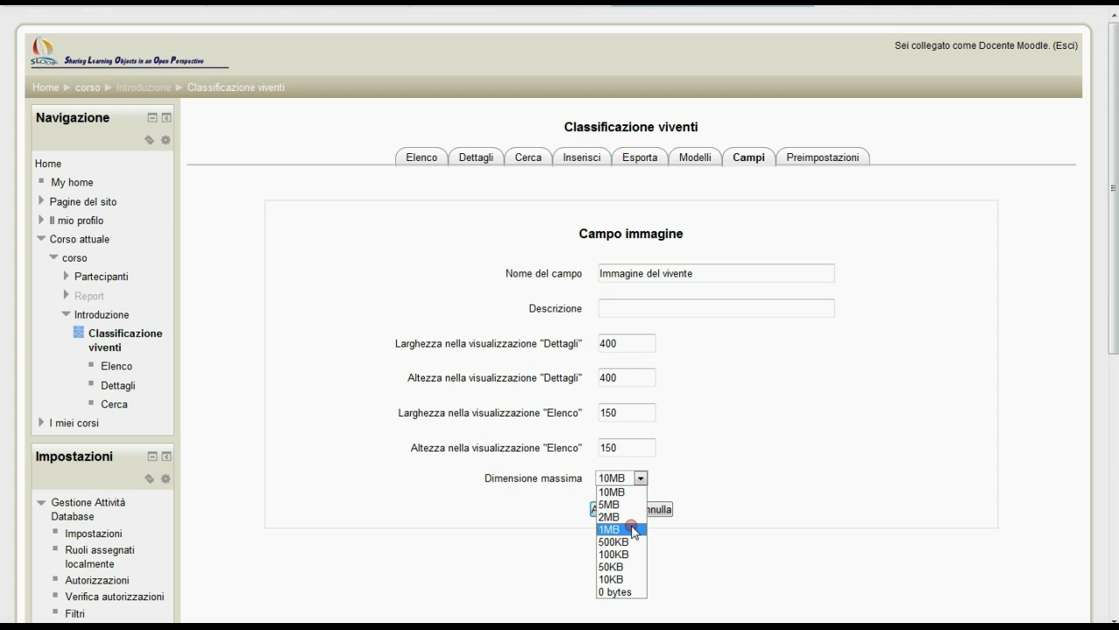
pyautogui.click(633, 529)
pyautogui.click(618, 512)
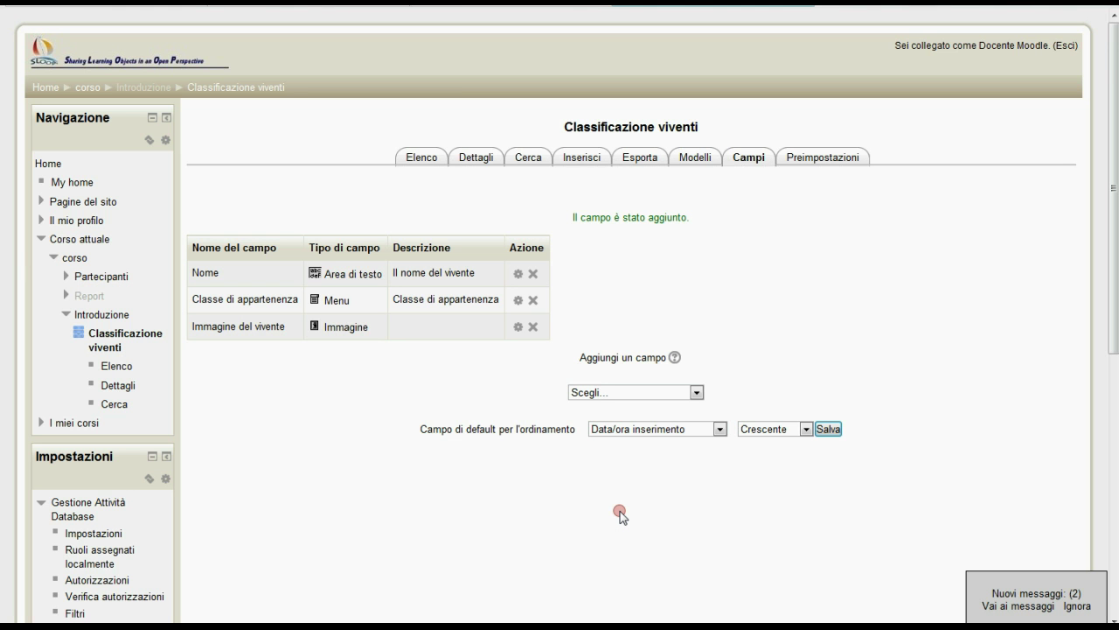
pyautogui.click(1024, 587)
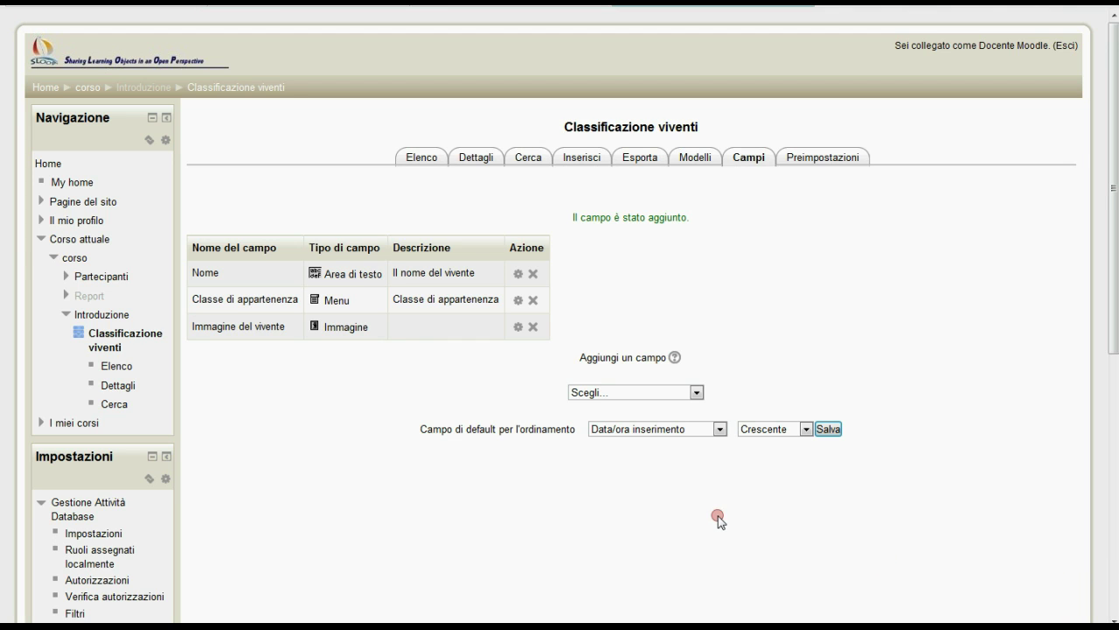
# Add a text area field named "Descrizione caratteristiche vivente".
pyautogui.click(697, 393)
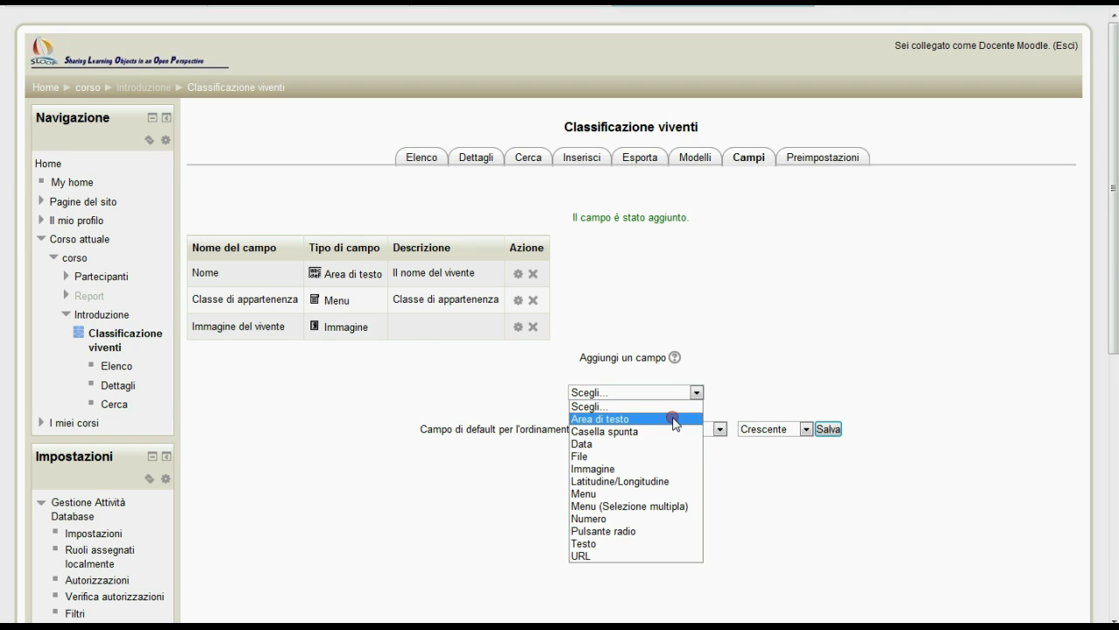
pyautogui.click(668, 544)
pyautogui.click(664, 277)
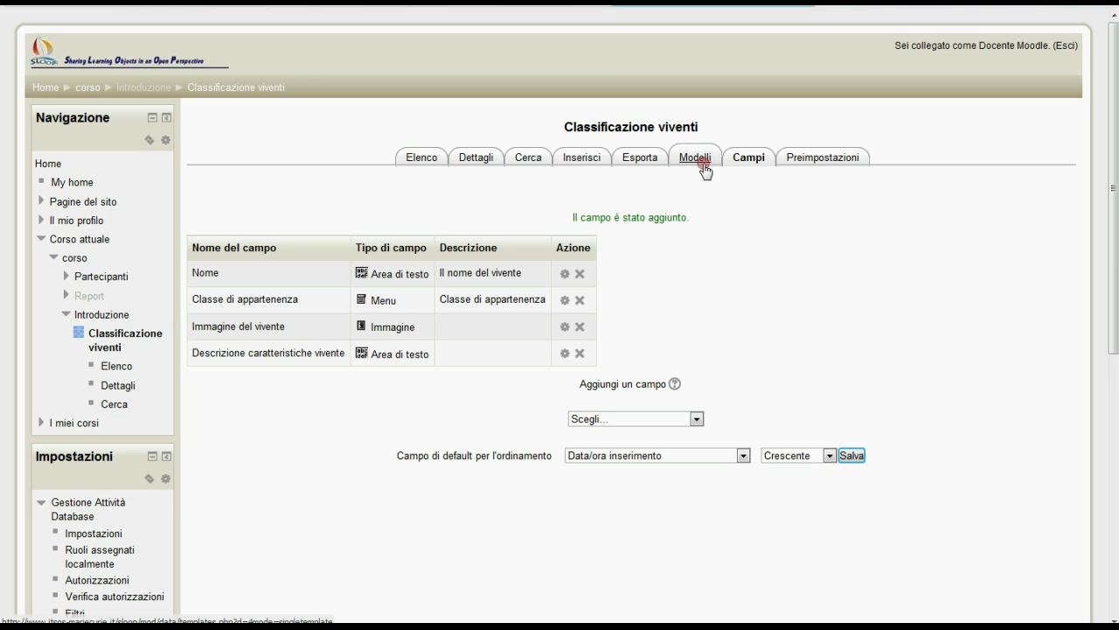
# Open the Dettagli template and delete its "Classe di appartenenza" table row.
pyautogui.click(700, 166)
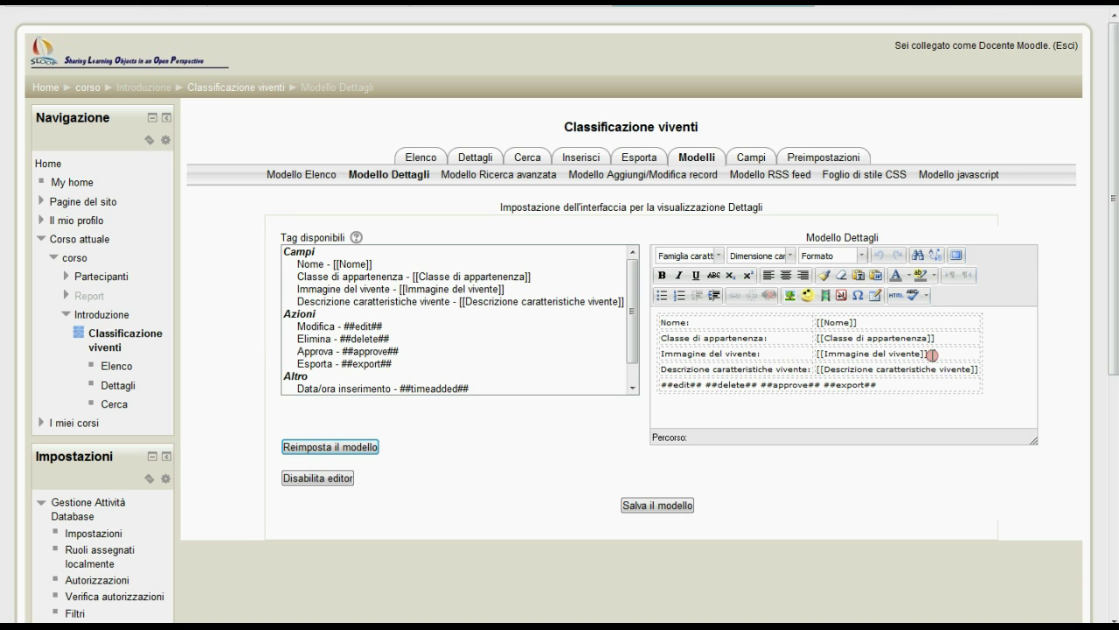
pyautogui.click(929, 342)
pyautogui.moveTo(950, 337); pyautogui.dragTo(722, 340)
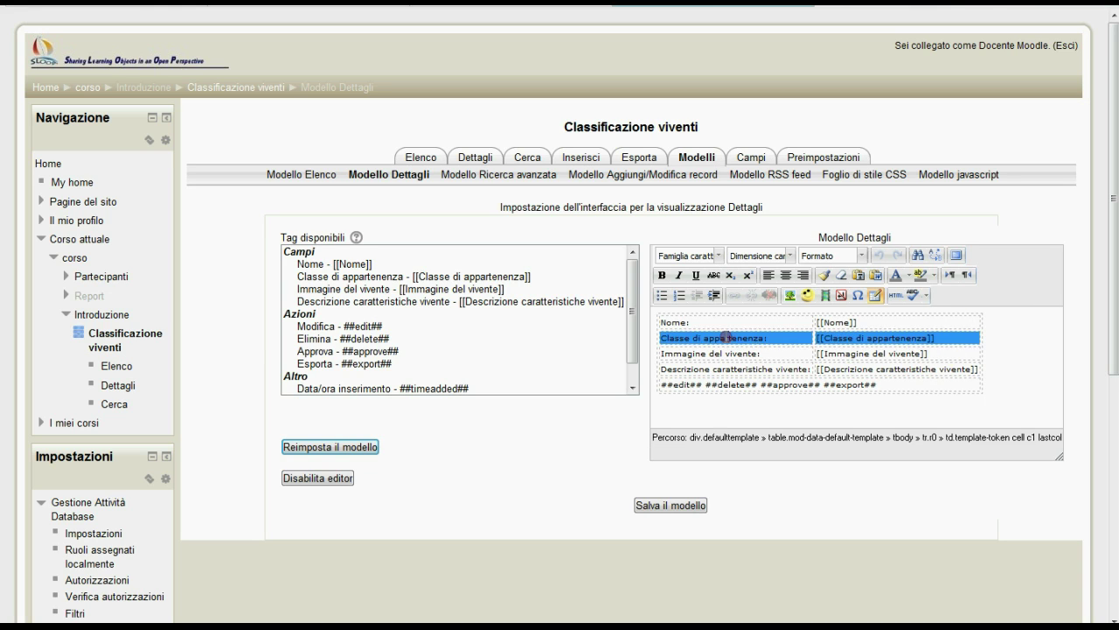
pyautogui.rightClick(722, 341)
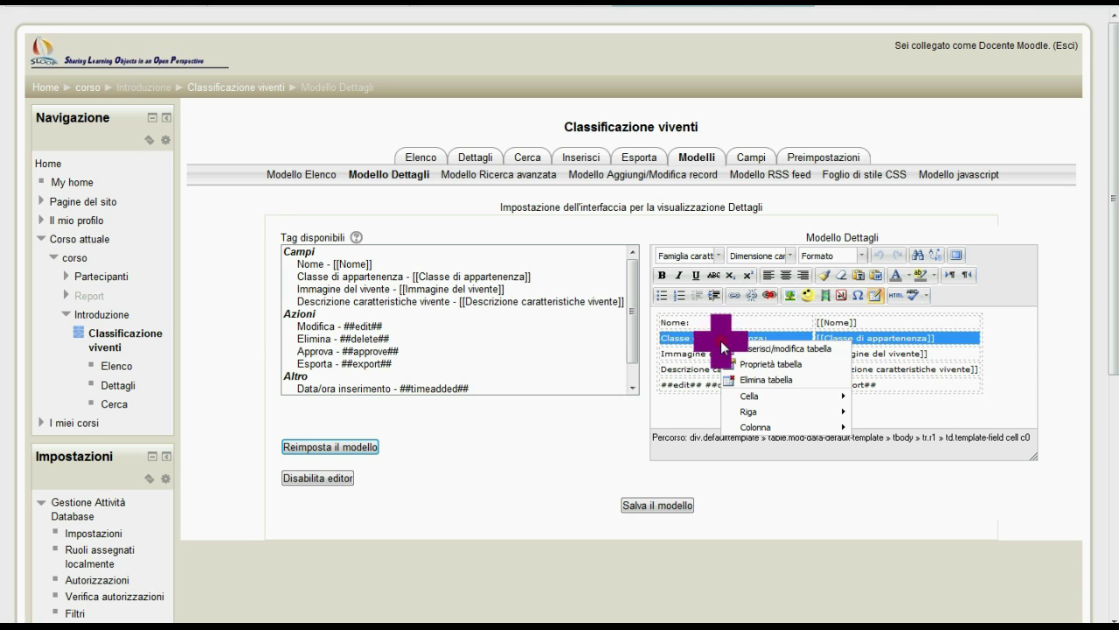
pyautogui.moveTo(754, 399)
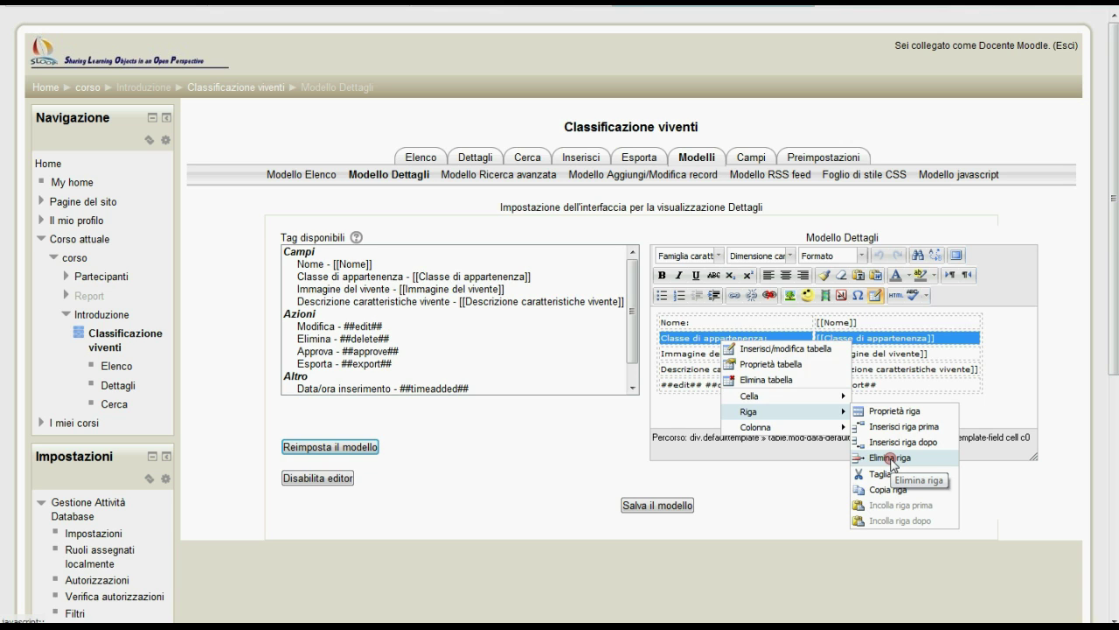
pyautogui.click(889, 458)
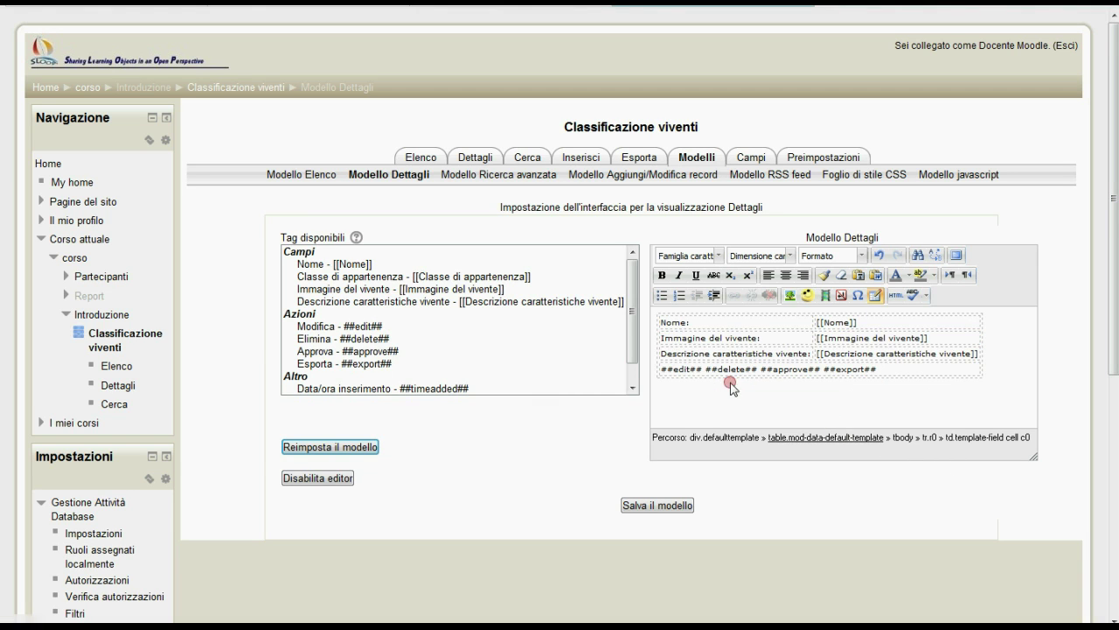
# Delete the "Descrizione caratteristiche vivente" row from the Dettagli template table.
pyautogui.rightClick(679, 356)
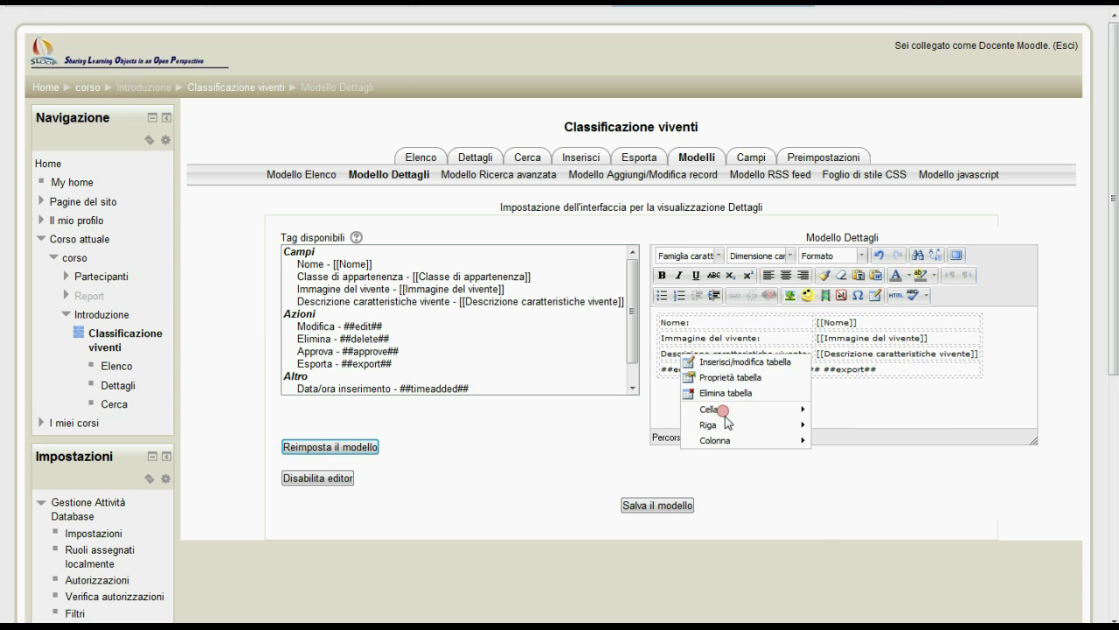
pyautogui.moveTo(792, 425)
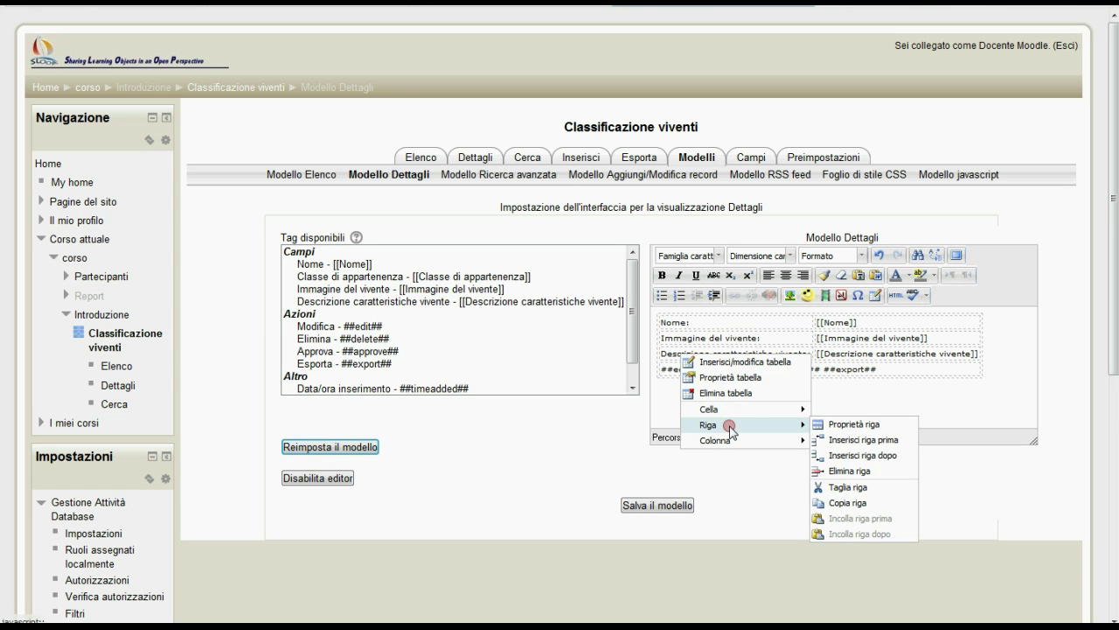
pyautogui.click(850, 473)
pyautogui.click(697, 505)
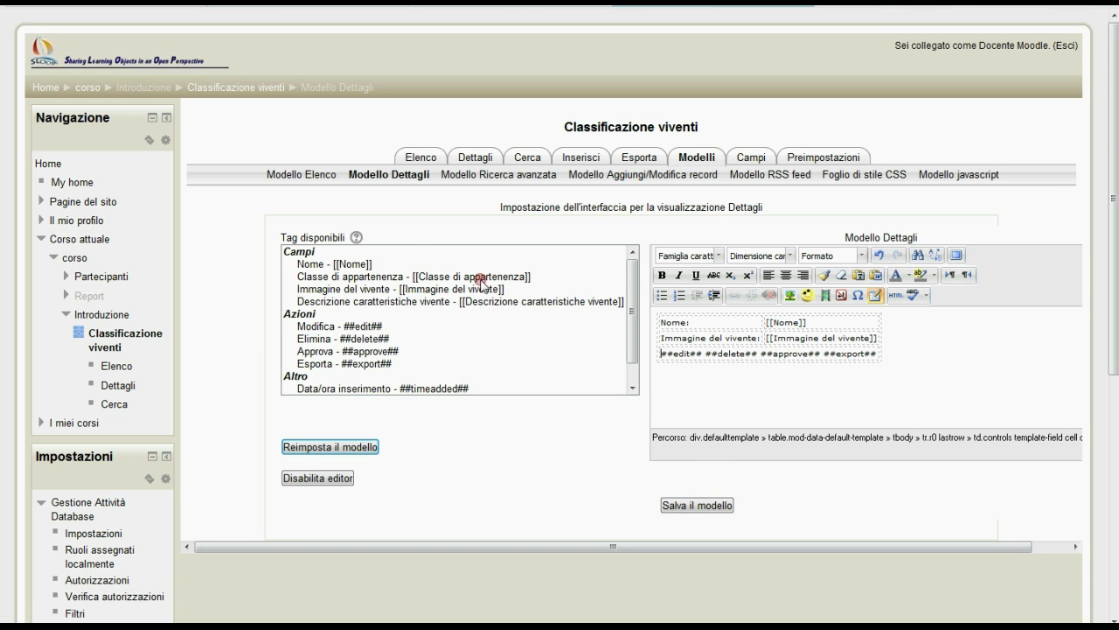
# Insert the ##timeadded## tag before ##edit## in the last row of the Dettagli template.
pyautogui.click(614, 298)
pyautogui.moveTo(631, 310); pyautogui.dragTo(637, 349)
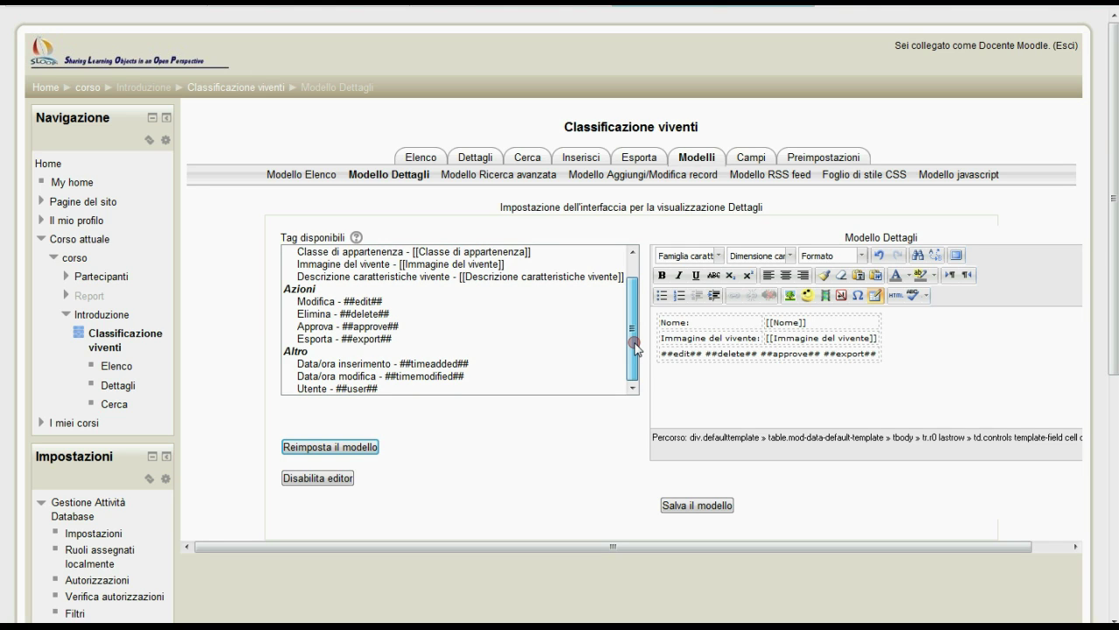
pyautogui.moveTo(635, 348); pyautogui.dragTo(635, 348)
pyautogui.click(663, 352)
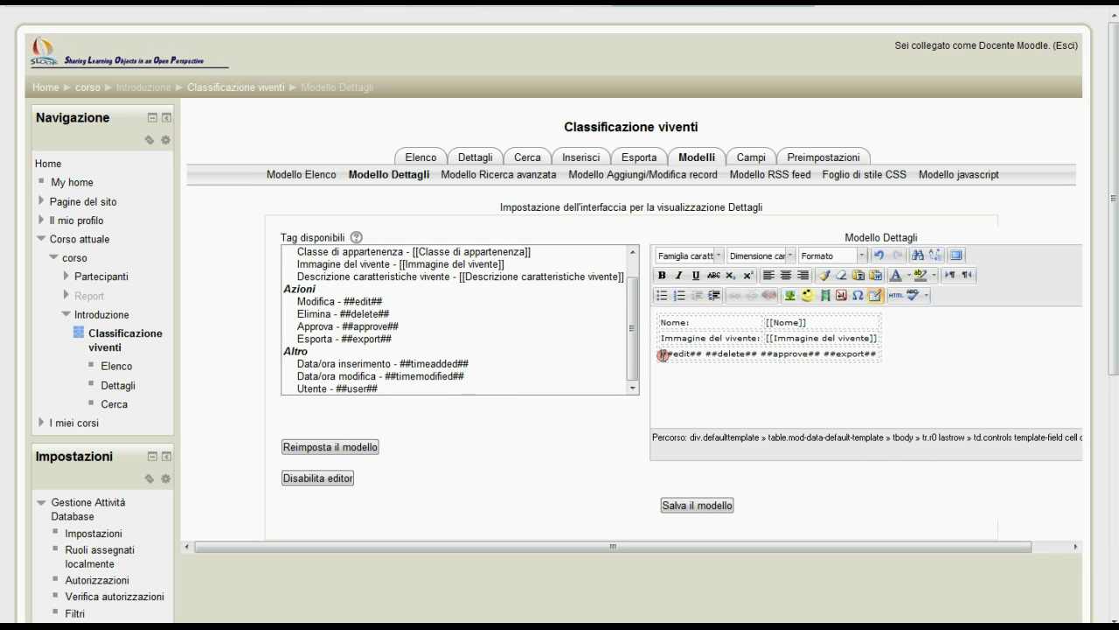
pyautogui.doubleClick(359, 366)
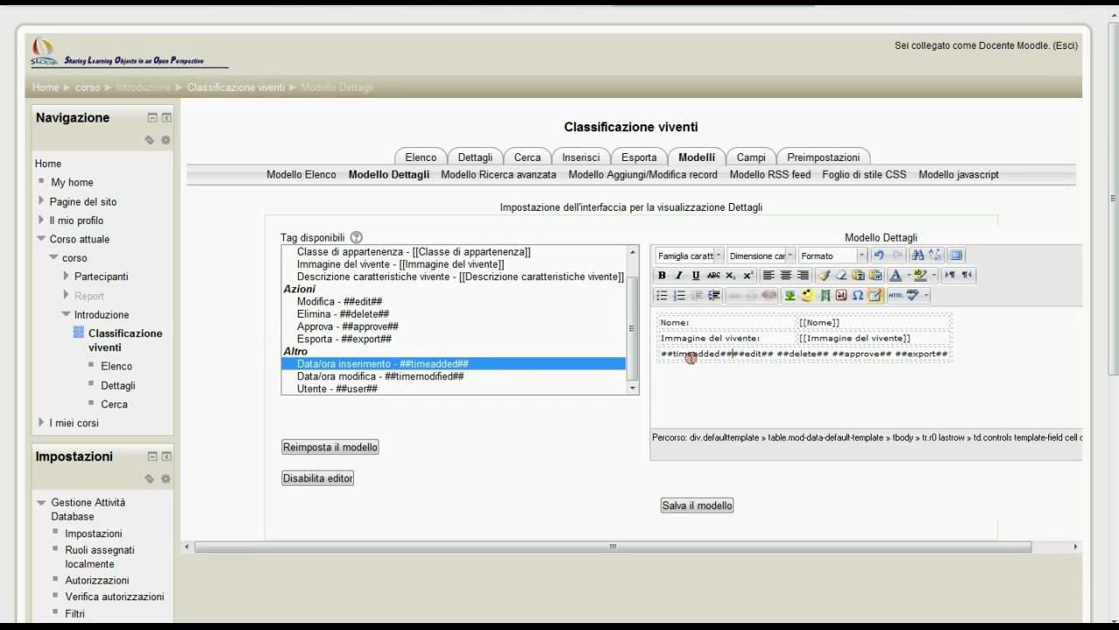
# Insert the ##user## tag before ##timeadded## and save the Dettagli template.
pyautogui.click(697, 445)
pyautogui.click(701, 515)
pyautogui.click(666, 354)
pyautogui.click(322, 390)
pyautogui.click(681, 505)
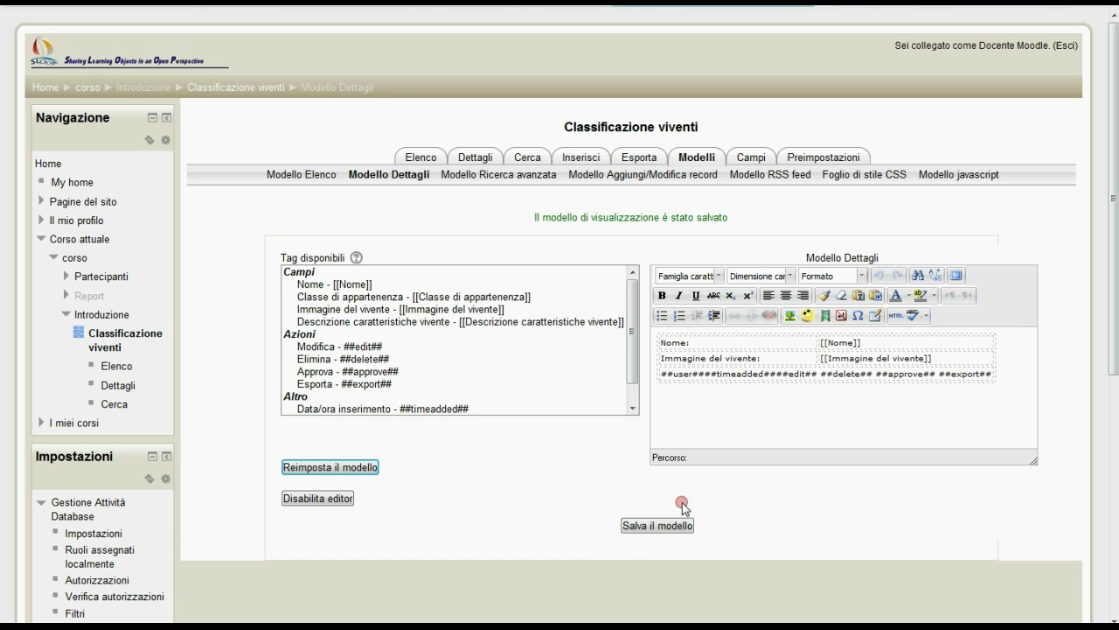
# Add a table row below "Immagine del vivente" in the Dettagli template and place the [[Descrizione caratteristiche vivente]] tag in its second cell.
pyautogui.click(390, 175)
pyautogui.click(842, 354)
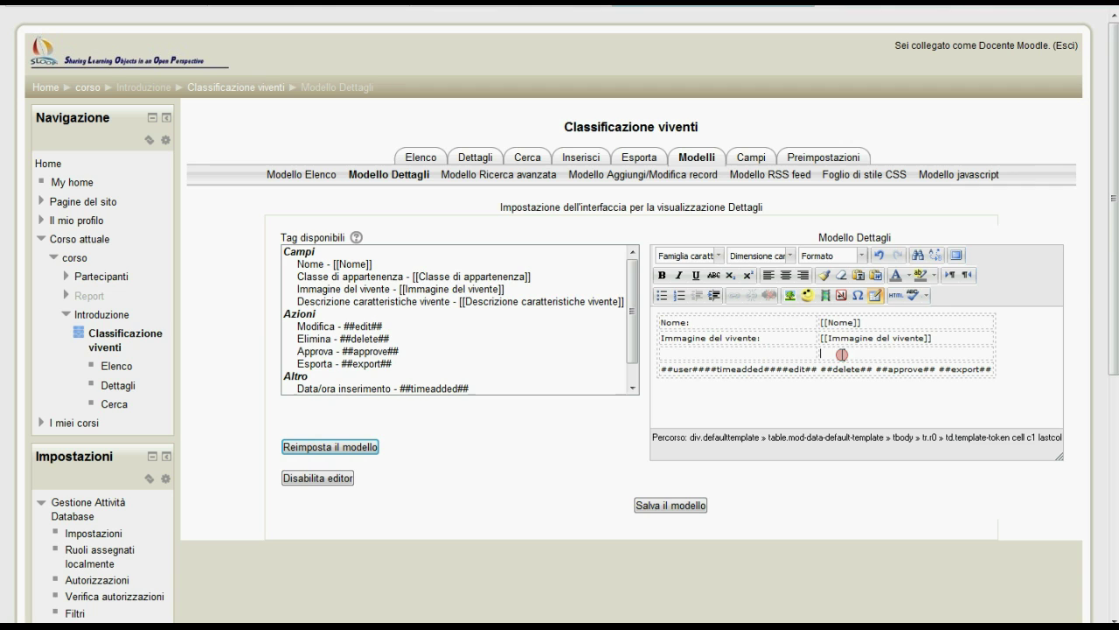
pyautogui.click(489, 302)
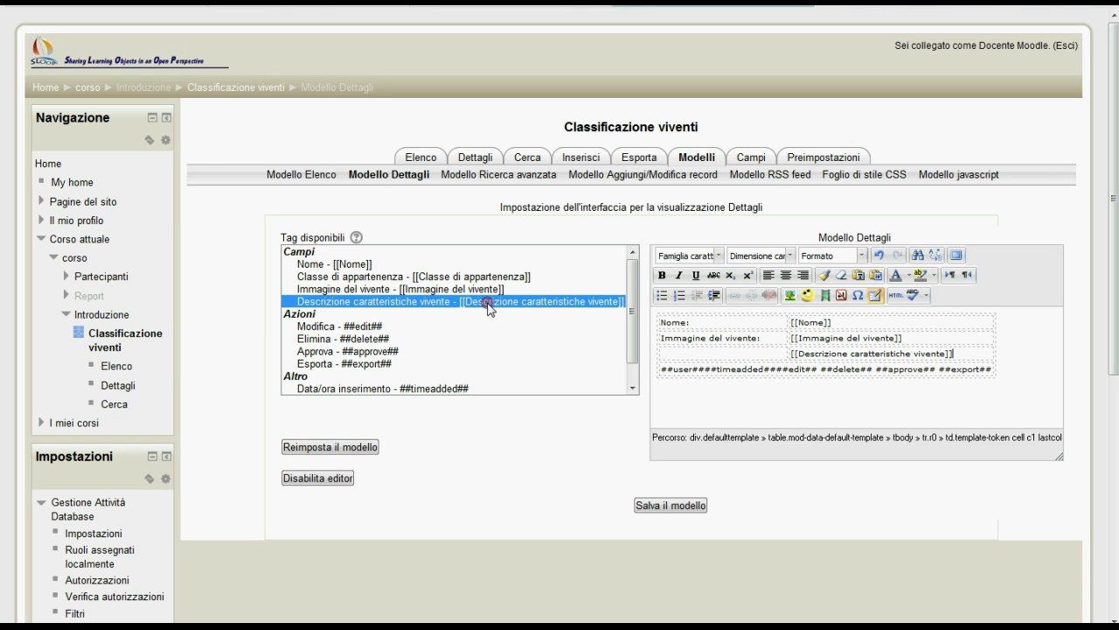
# Enter "Le caratteristiche" as the label in the first cell of the new row.
pyautogui.click(682, 353)
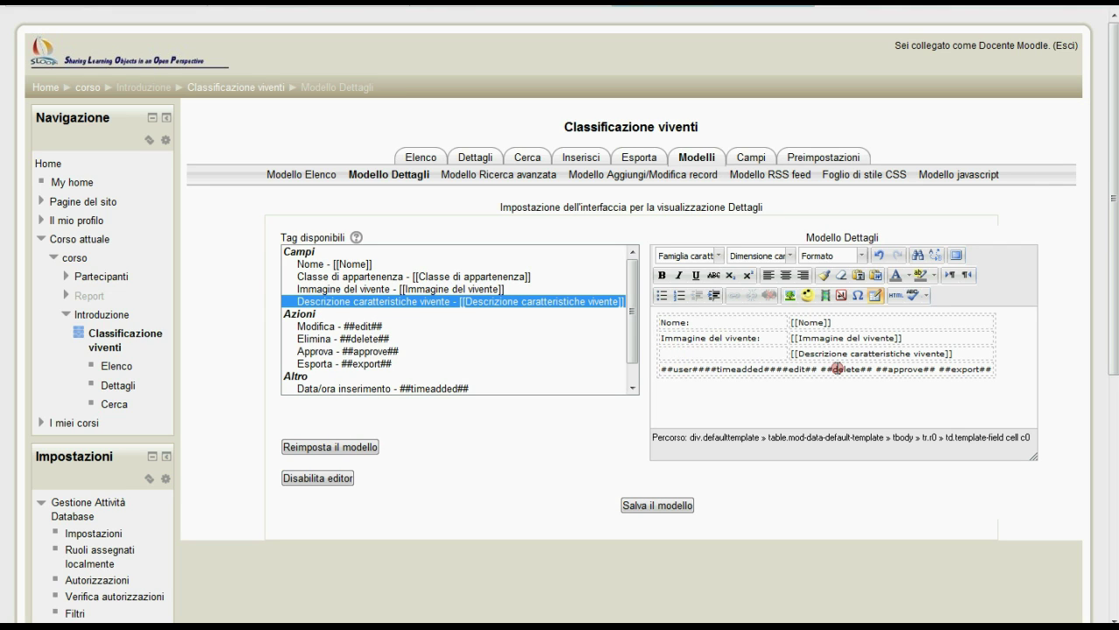
pyautogui.write('Le caratteri')
pyautogui.press('Return')
pyautogui.click(740, 353)
pyautogui.press('BackSpace')
pyautogui.write('stiche')
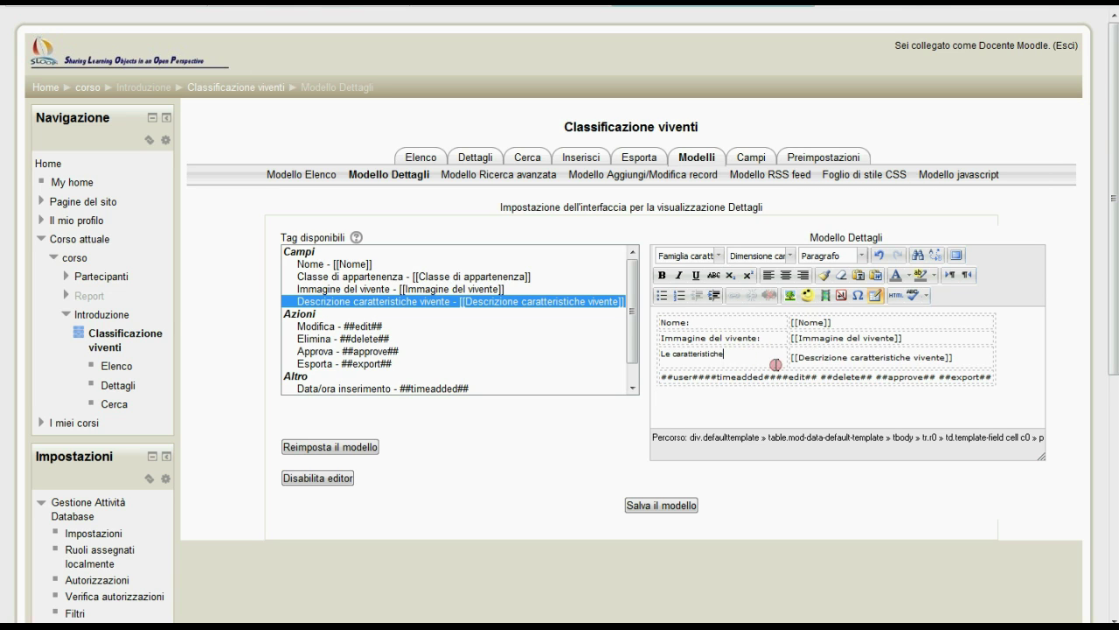
# Make the three labels in the first column bold and blue, and save the Dettagli template.
pyautogui.moveTo(737, 356); pyautogui.dragTo(668, 323)
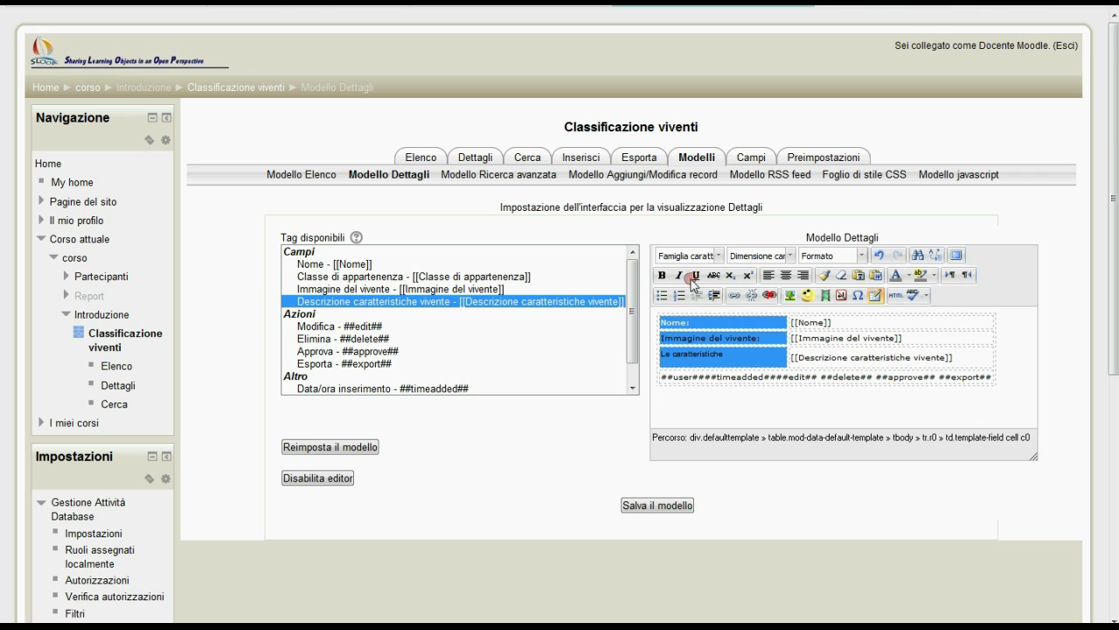
pyautogui.click(661, 274)
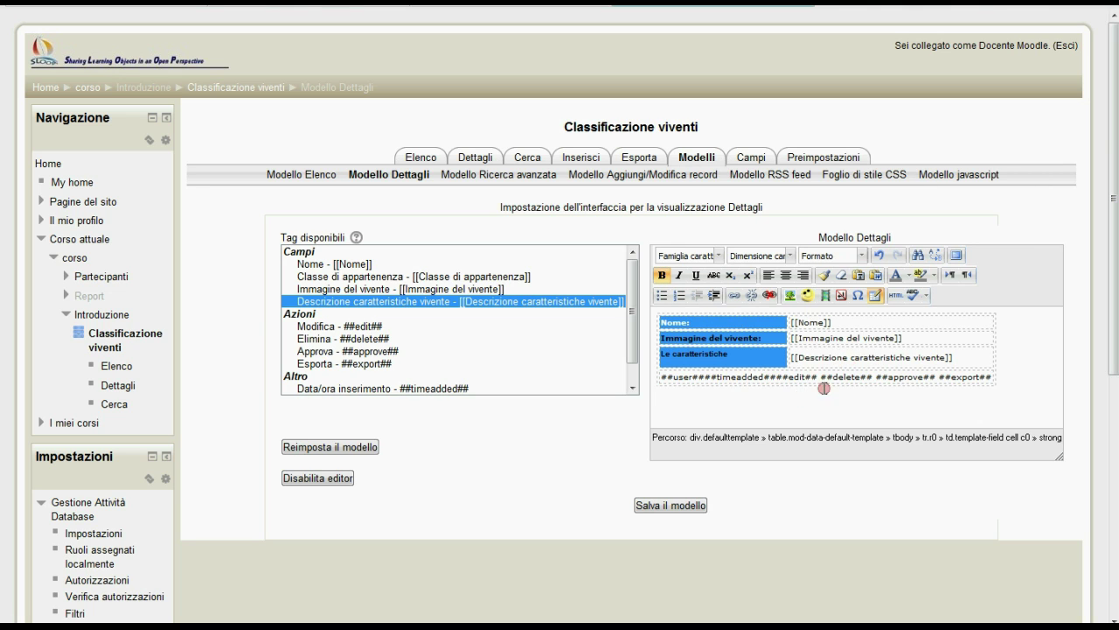
pyautogui.click(908, 275)
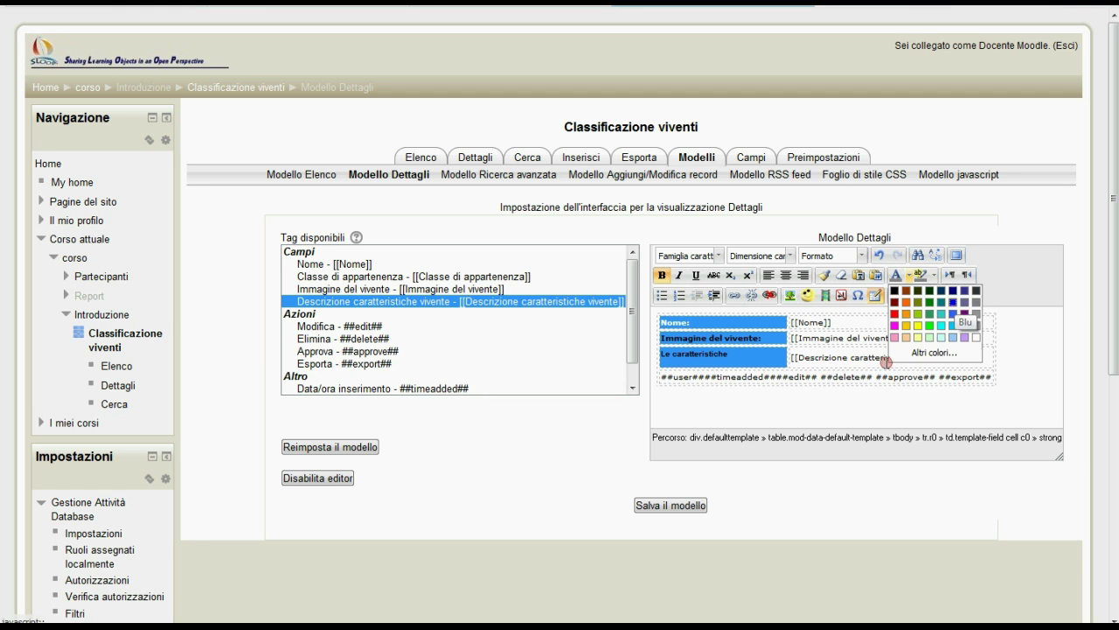
pyautogui.click(953, 313)
pyautogui.click(655, 510)
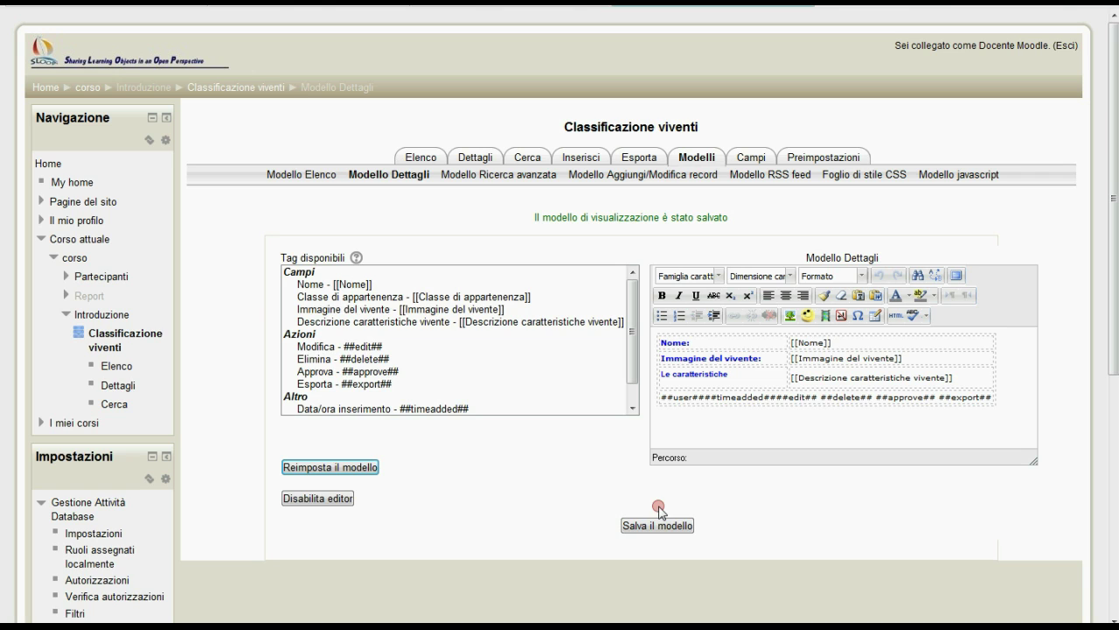
# Check the database's list and single-record views, and open the new record form to review its fields and the Classe di appartenenza options.
pyautogui.click(432, 160)
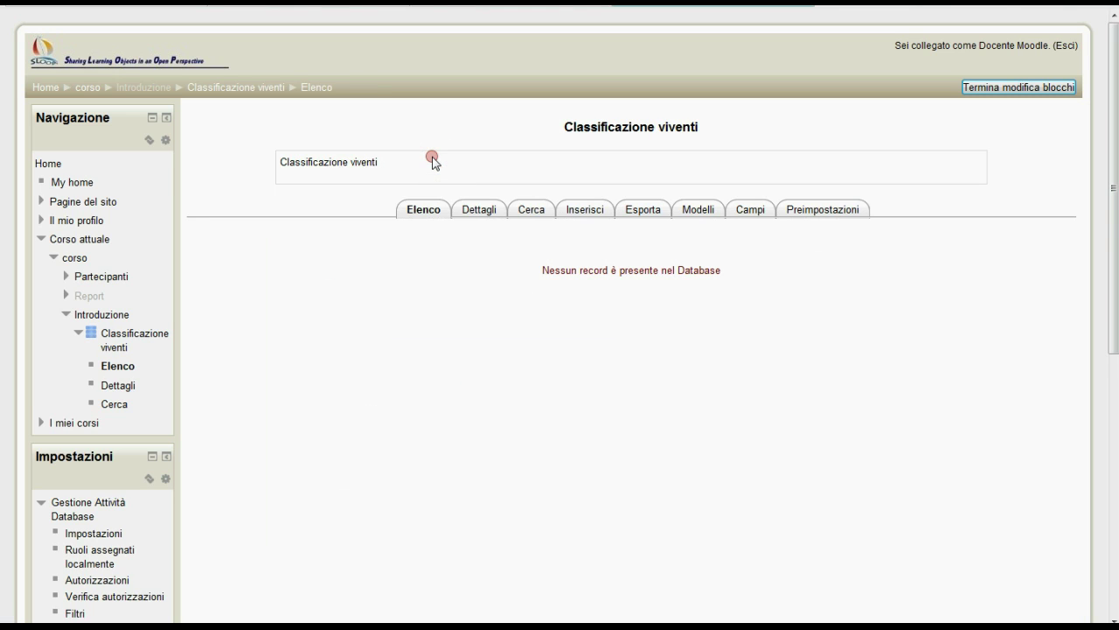
pyautogui.click(477, 212)
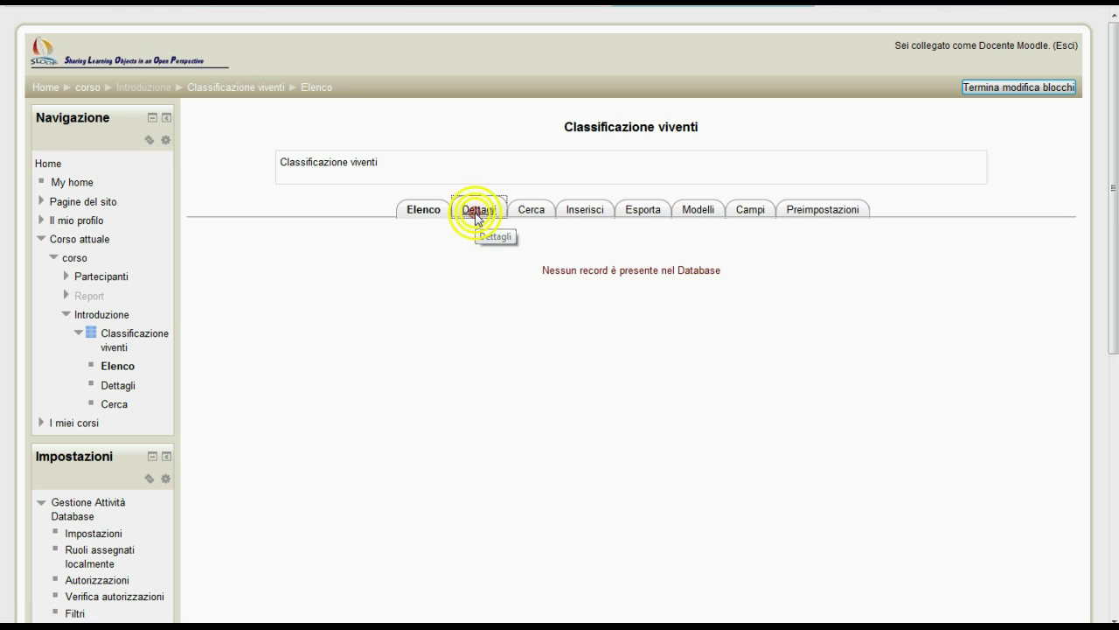
pyautogui.click(582, 157)
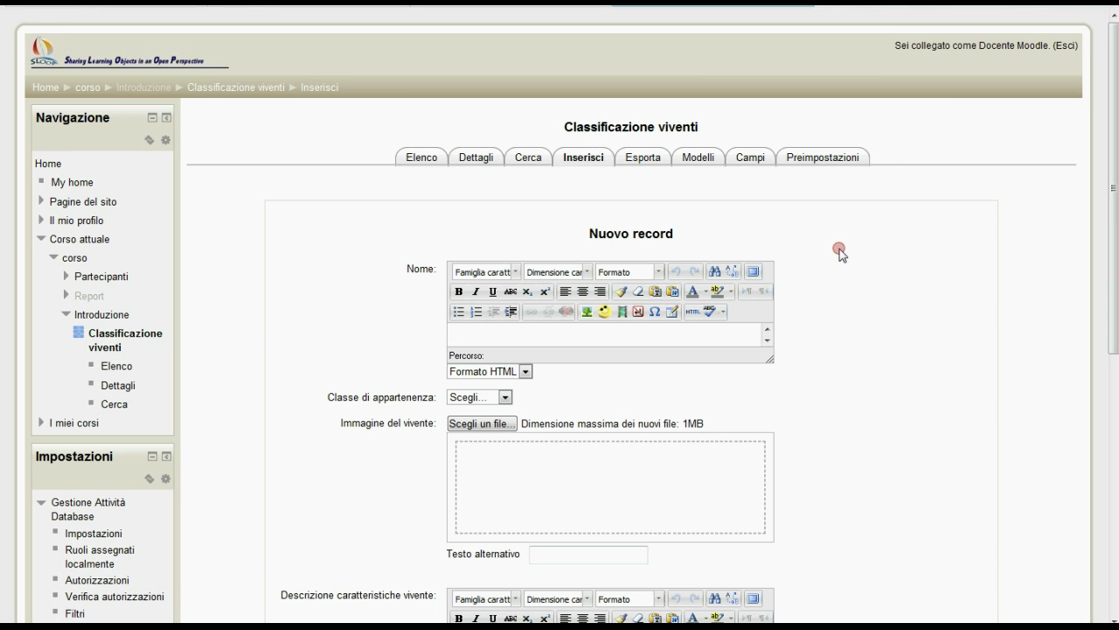
pyautogui.scroll(-2, 844, 249)
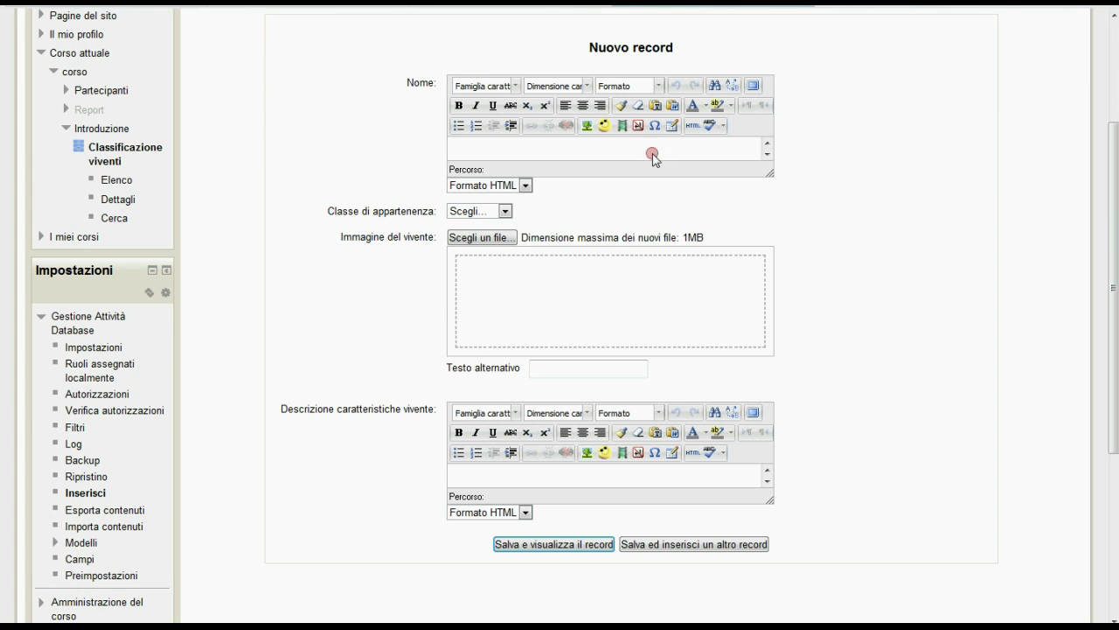
pyautogui.click(505, 213)
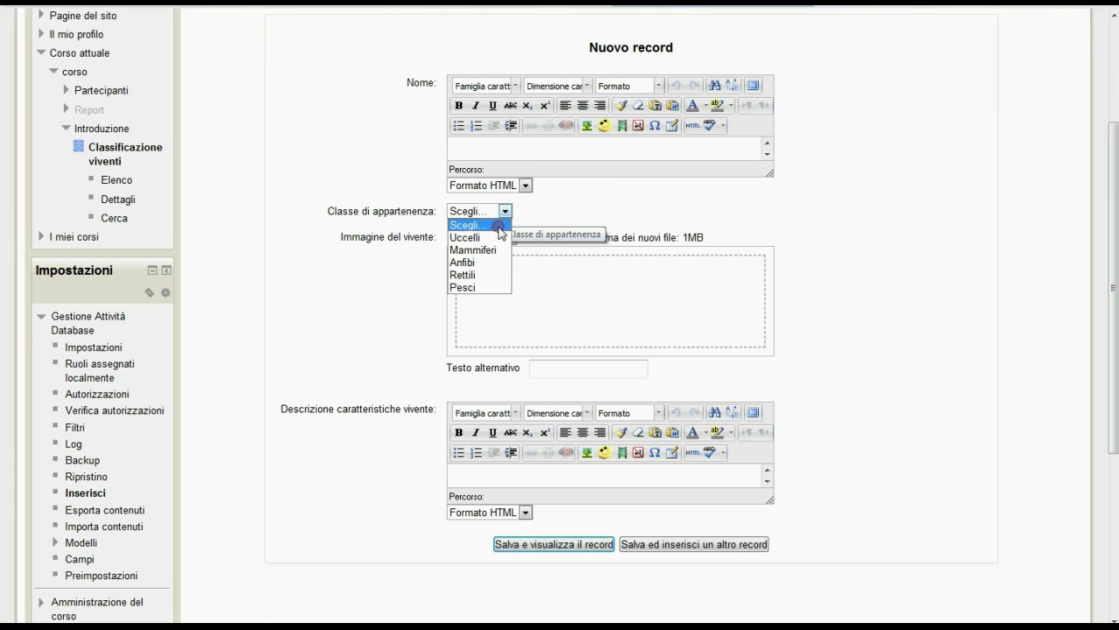
pyautogui.click(643, 213)
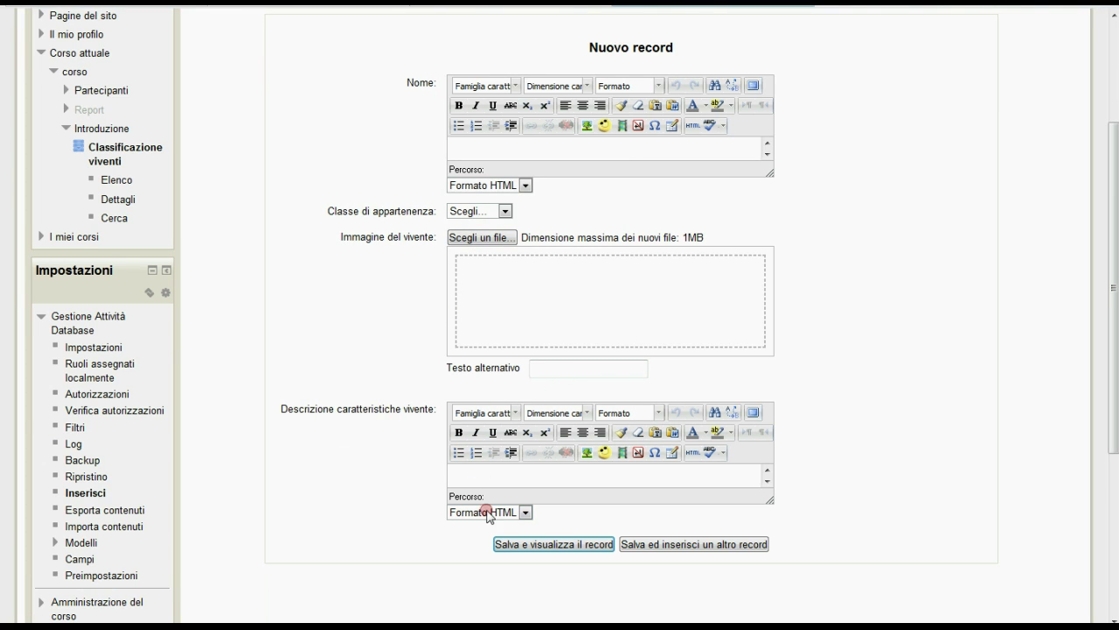
pyautogui.scroll(-1, 517, 486)
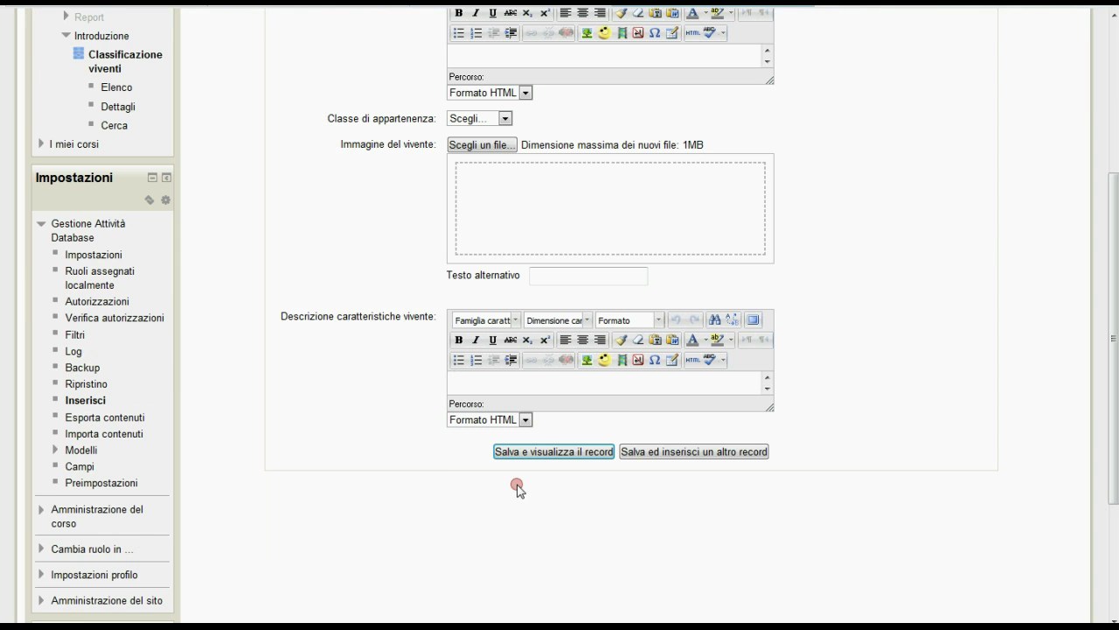
pyautogui.scroll(3, 518, 486)
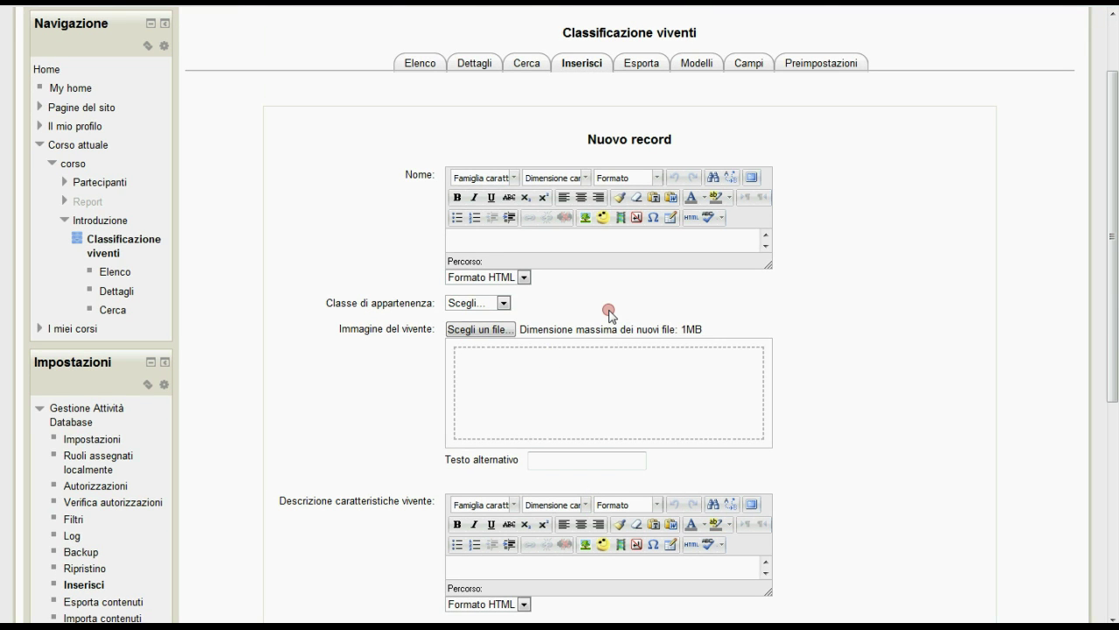
# Enter "Rana italica" as the record's Nome in bold, centred text and set Classe di appartenenza to Anfibi.
pyautogui.click(645, 241)
pyautogui.write('Ra')
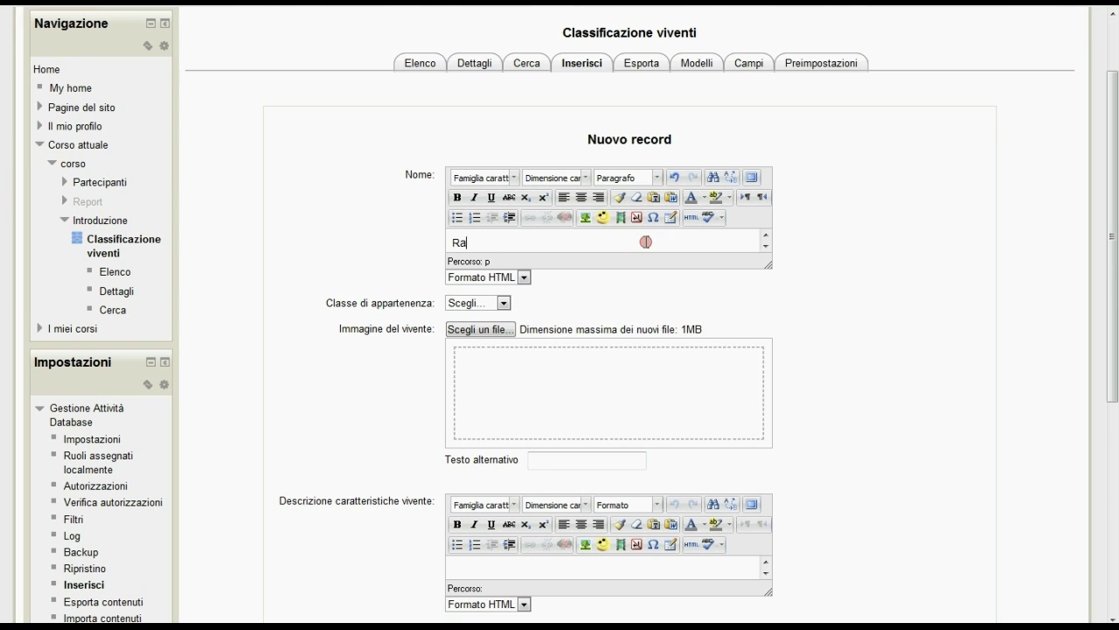
pyautogui.write('na italica')
pyautogui.moveTo(523, 242); pyautogui.dragTo(452, 242)
pyautogui.click(582, 203)
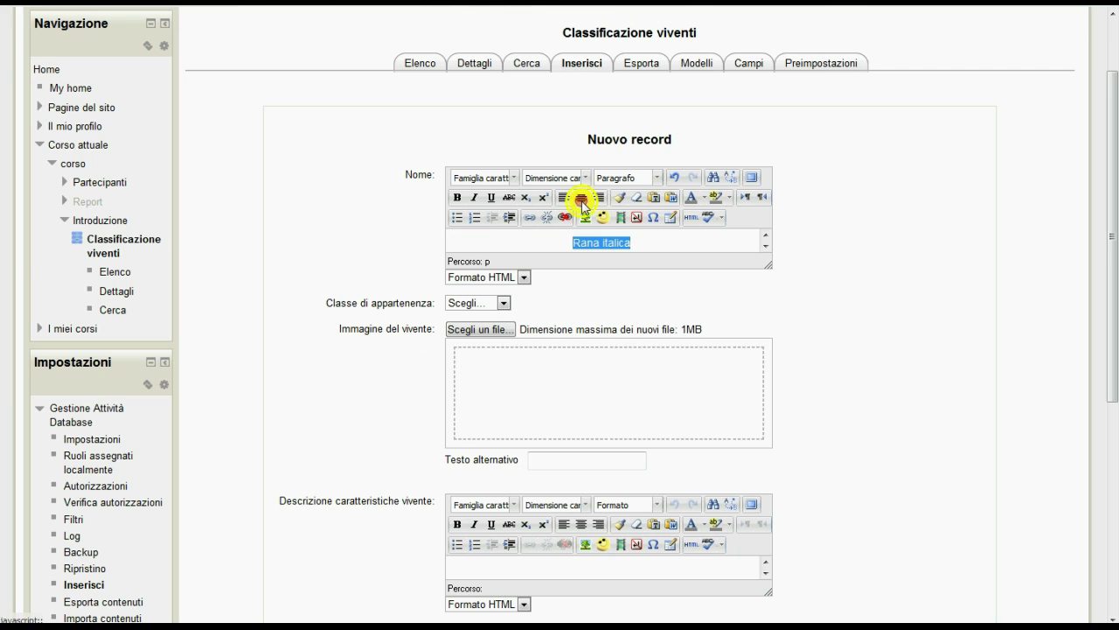
pyautogui.click(457, 197)
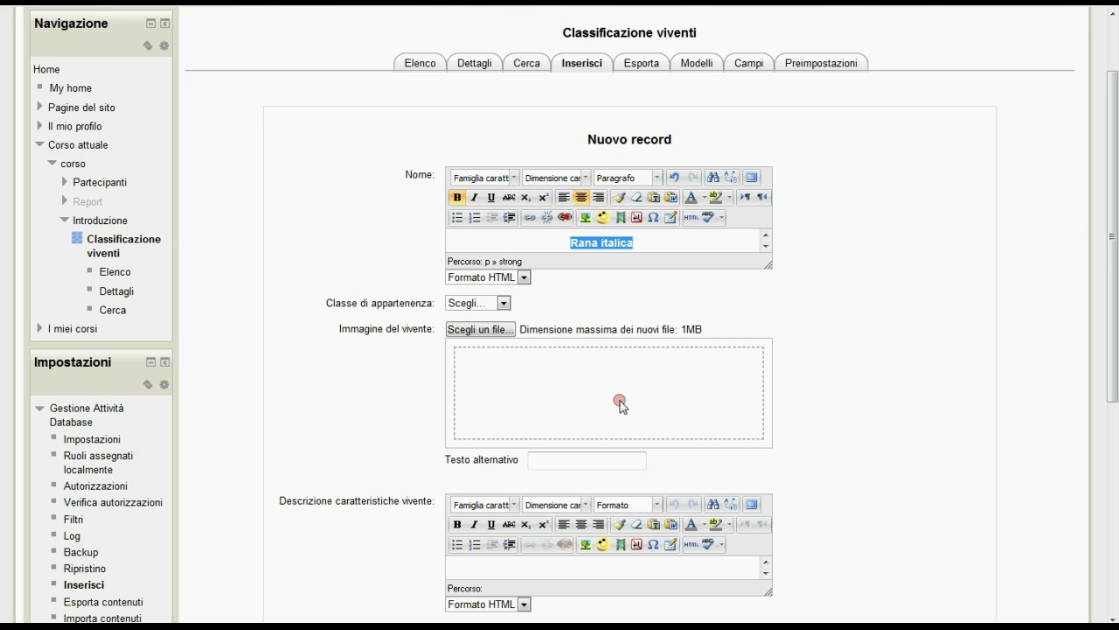
pyautogui.click(504, 304)
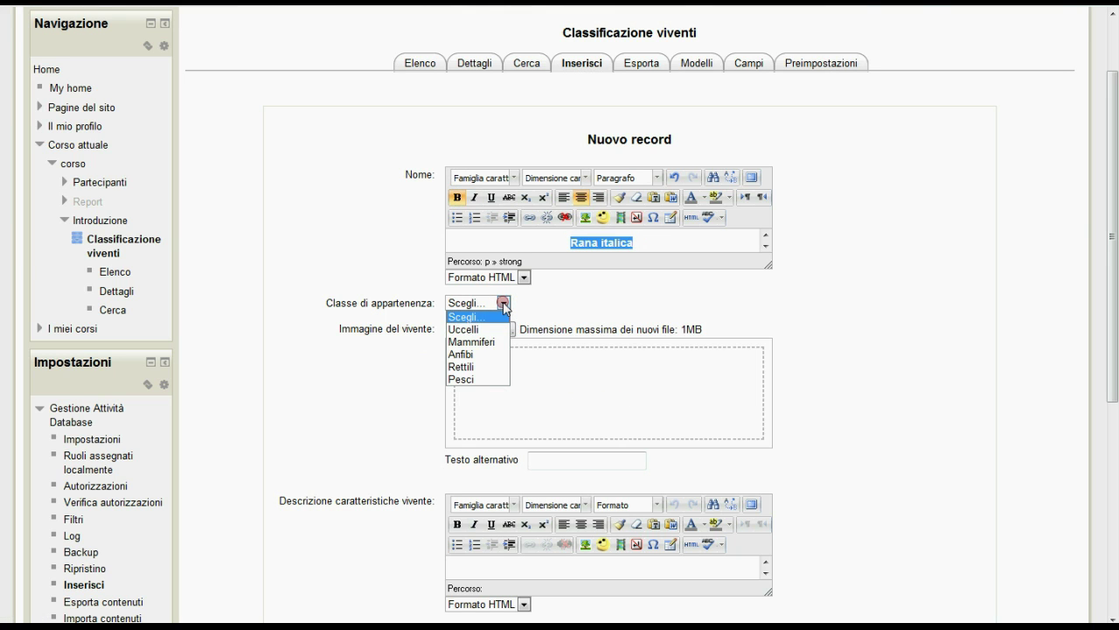
pyautogui.click(487, 355)
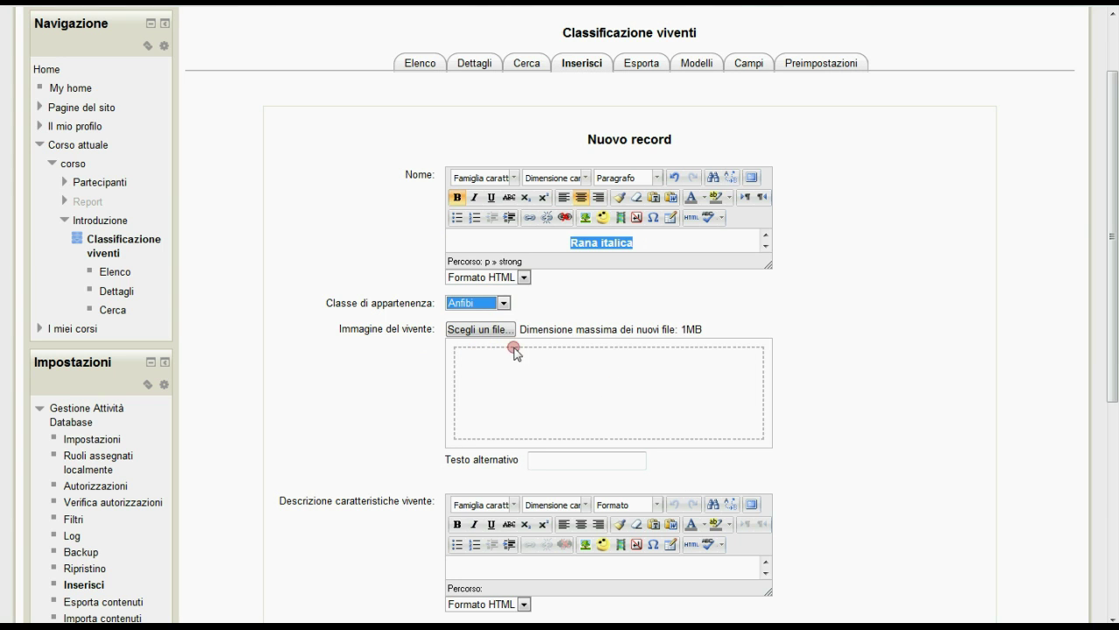
# Upload rana_italica.jpg from the anfibi pictures folder as Immagine del vivente, with the Creative Commons - ShareAlike licence.
pyautogui.click(482, 331)
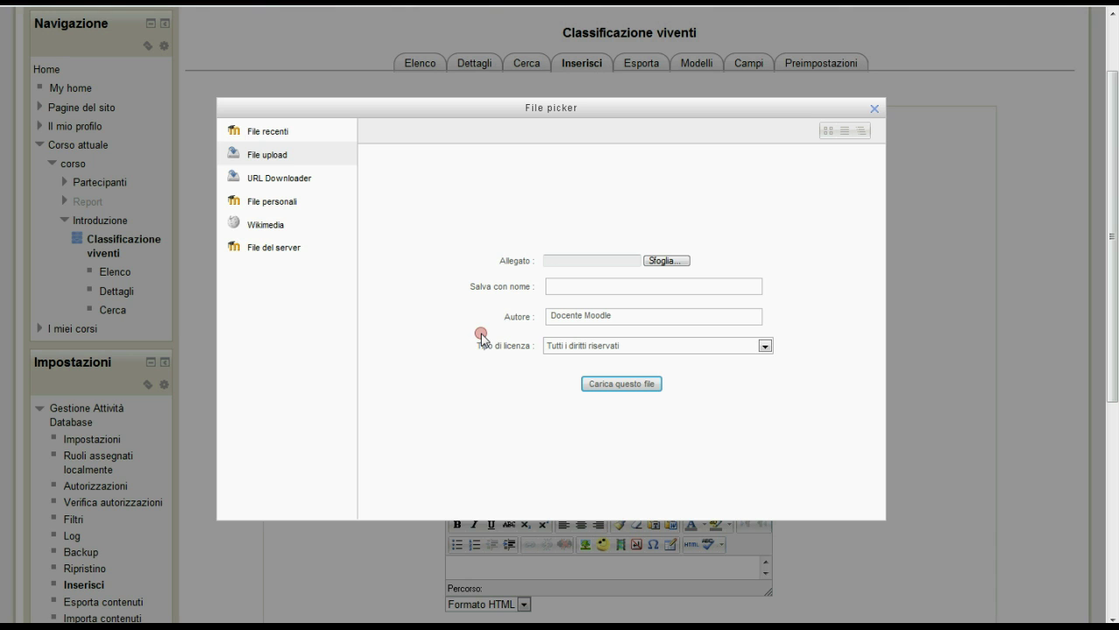
pyautogui.click(673, 260)
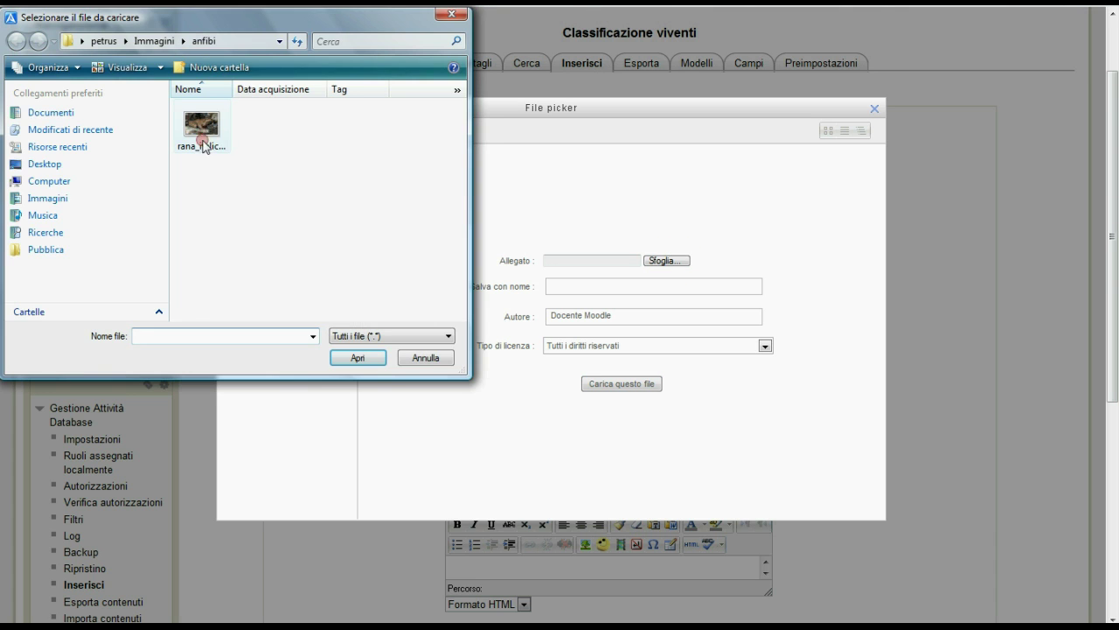
pyautogui.doubleClick(201, 129)
pyautogui.click(744, 346)
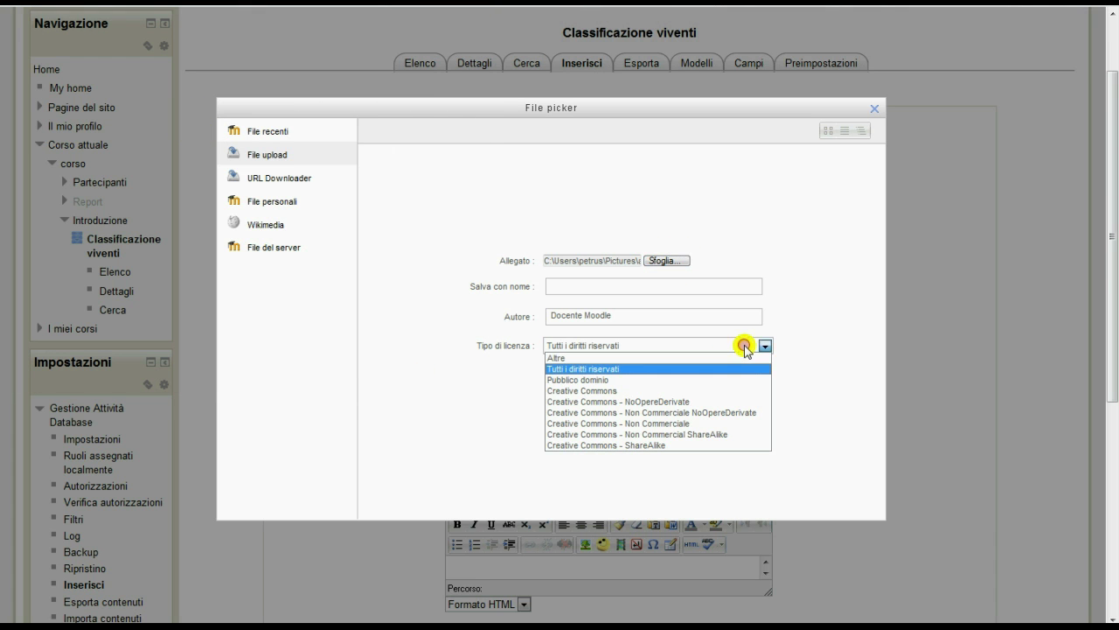
pyautogui.click(677, 445)
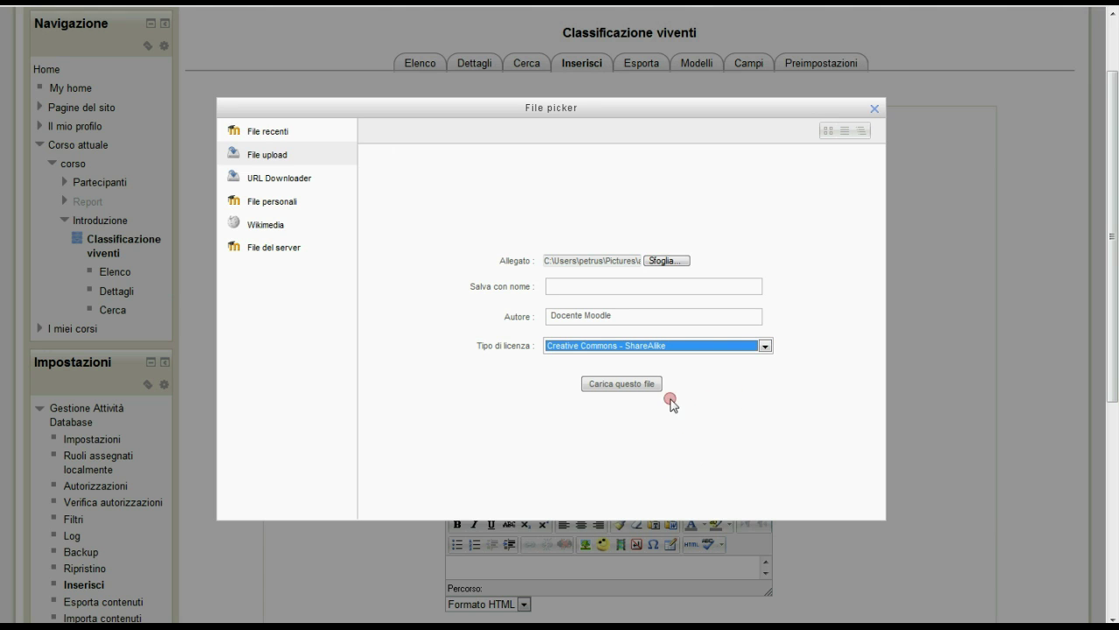
pyautogui.click(619, 385)
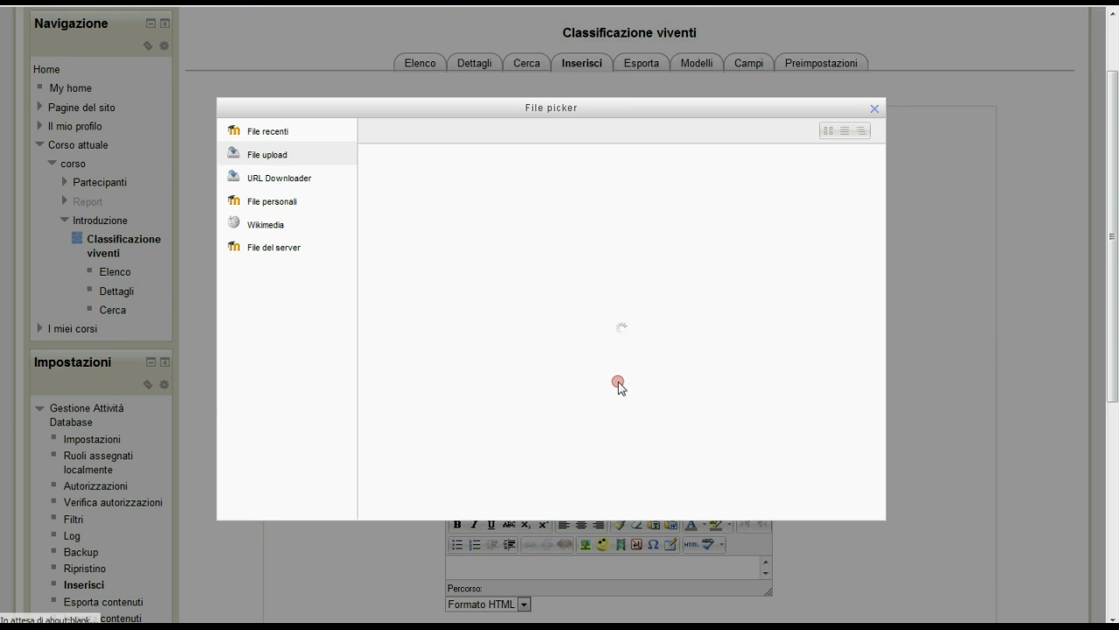
# Enter "Rana" as the alternative text of the uploaded frog image.
pyautogui.scroll(-3, 630, 385)
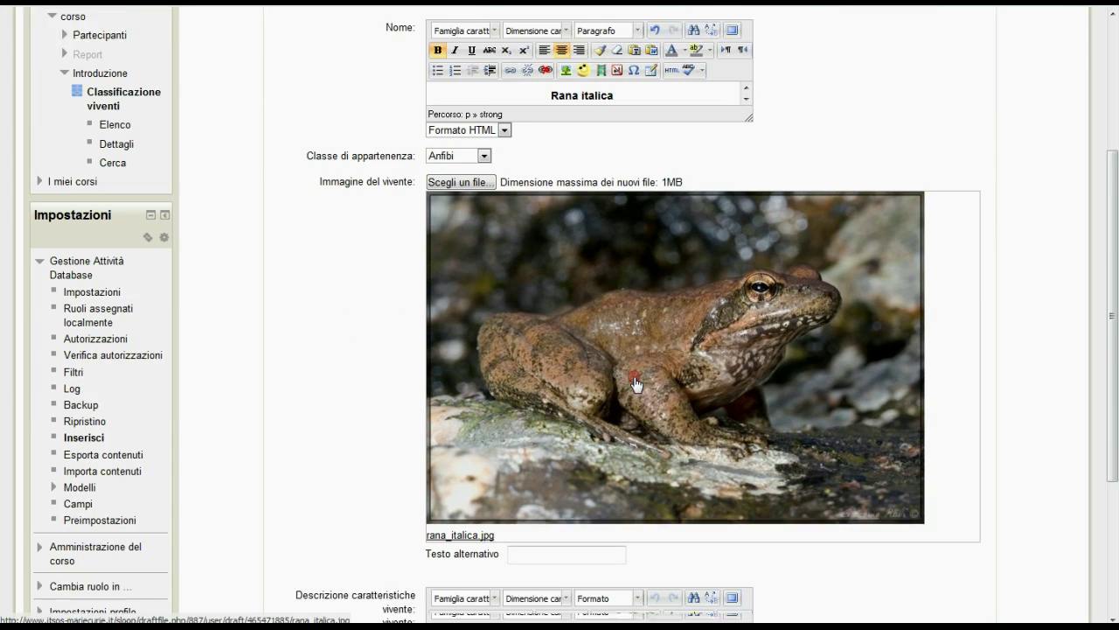
pyautogui.click(555, 514)
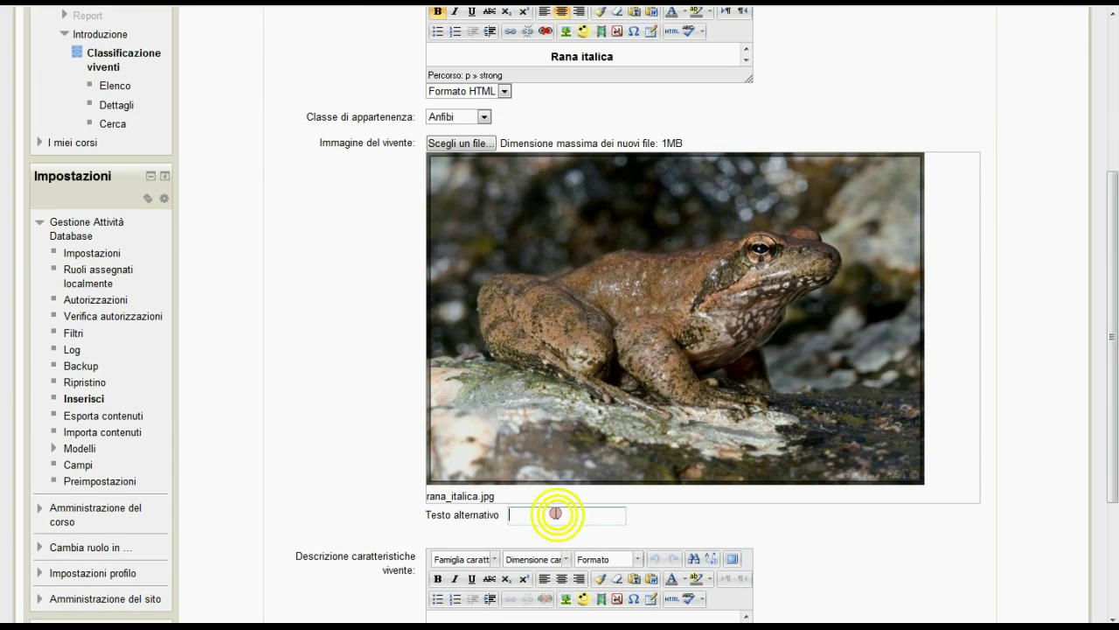
pyautogui.write('Rana')
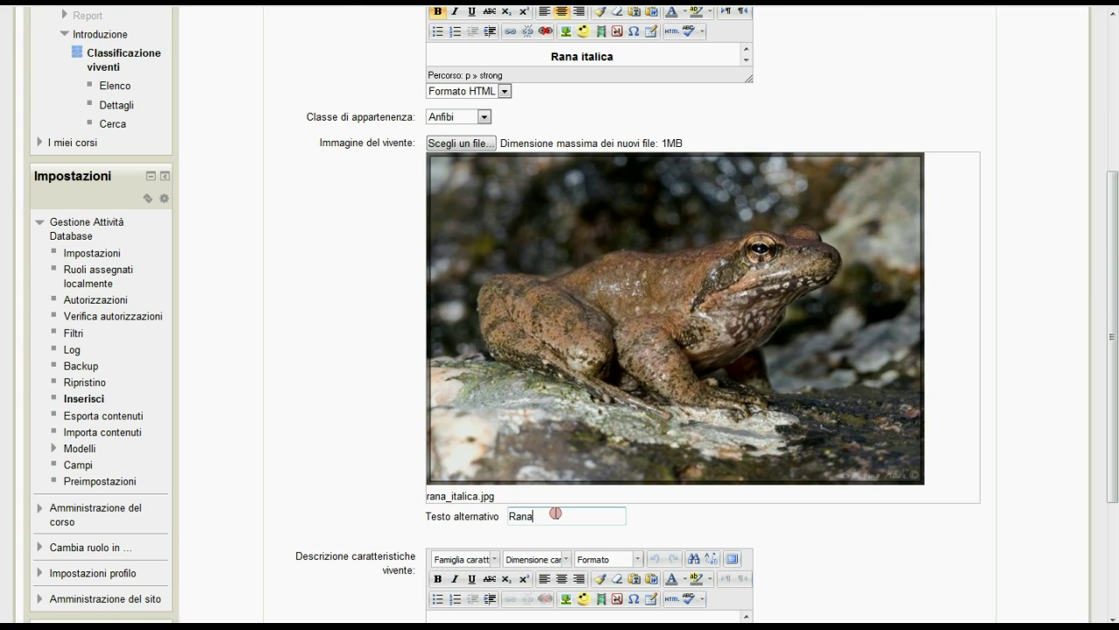
# Paste "La rana appenninica è una rana della famiglia Ranidae, endemica dell'Italia." into Descrizione caratteristiche vivente, and save and view the record.
pyautogui.scroll(-3, 580, 489)
pyautogui.click(493, 432)
pyautogui.rightClick(493, 432)
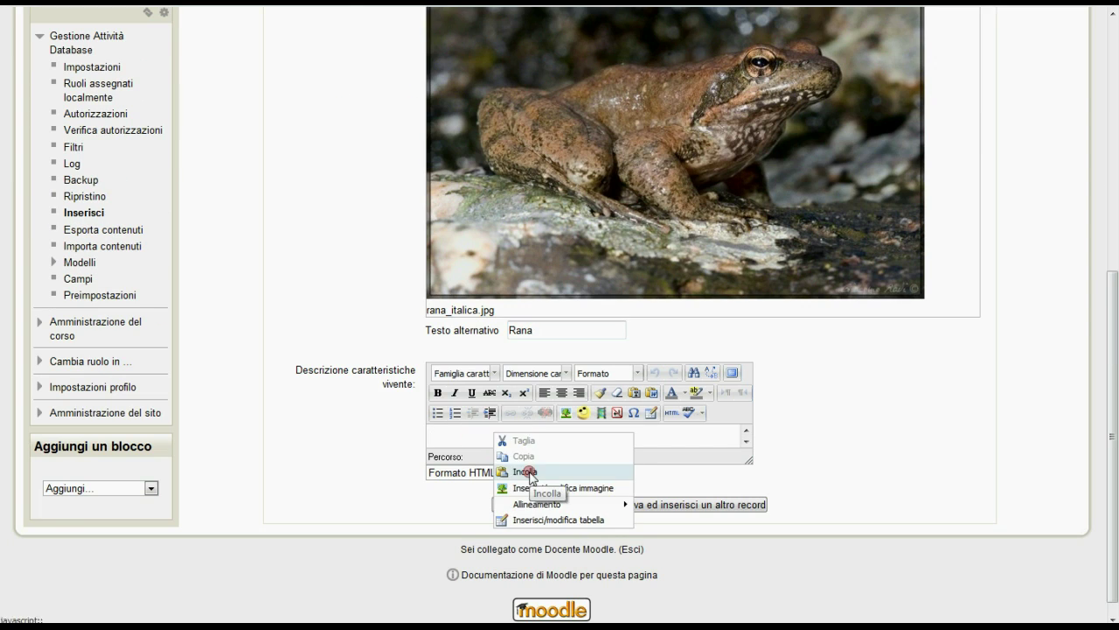
pyautogui.click(528, 468)
pyautogui.click(544, 334)
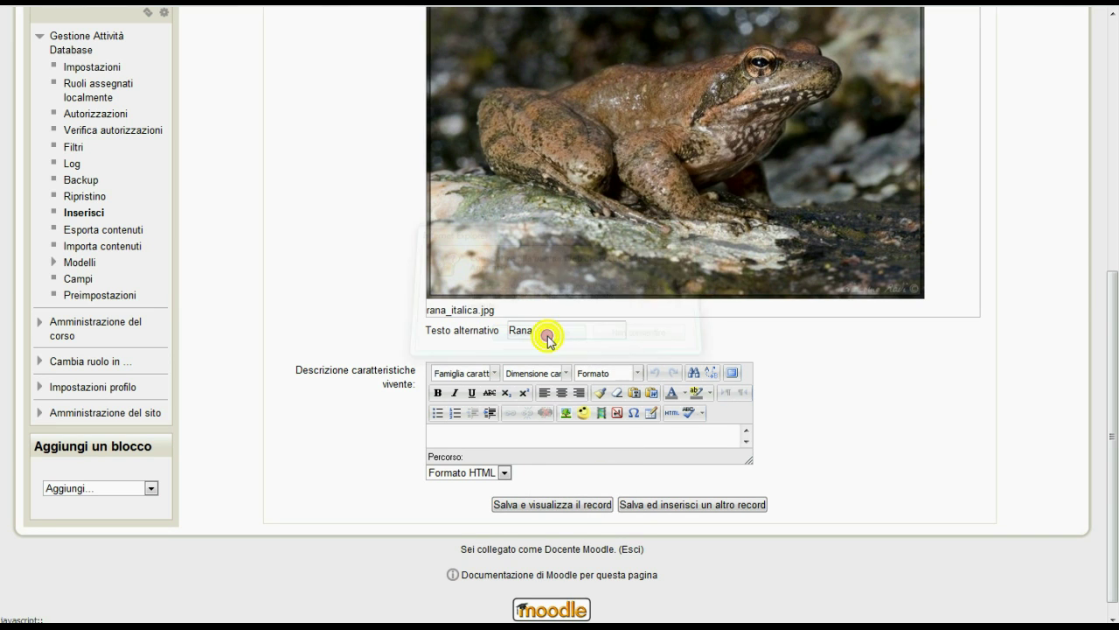
pyautogui.moveTo(745, 460); pyautogui.dragTo(795, 506)
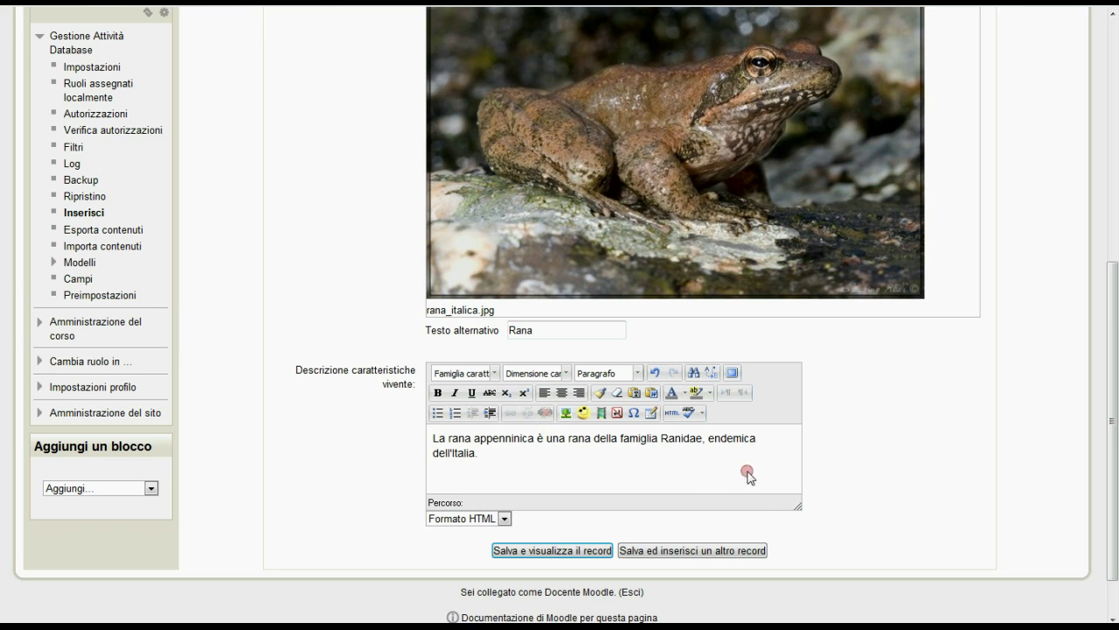
pyautogui.click(603, 560)
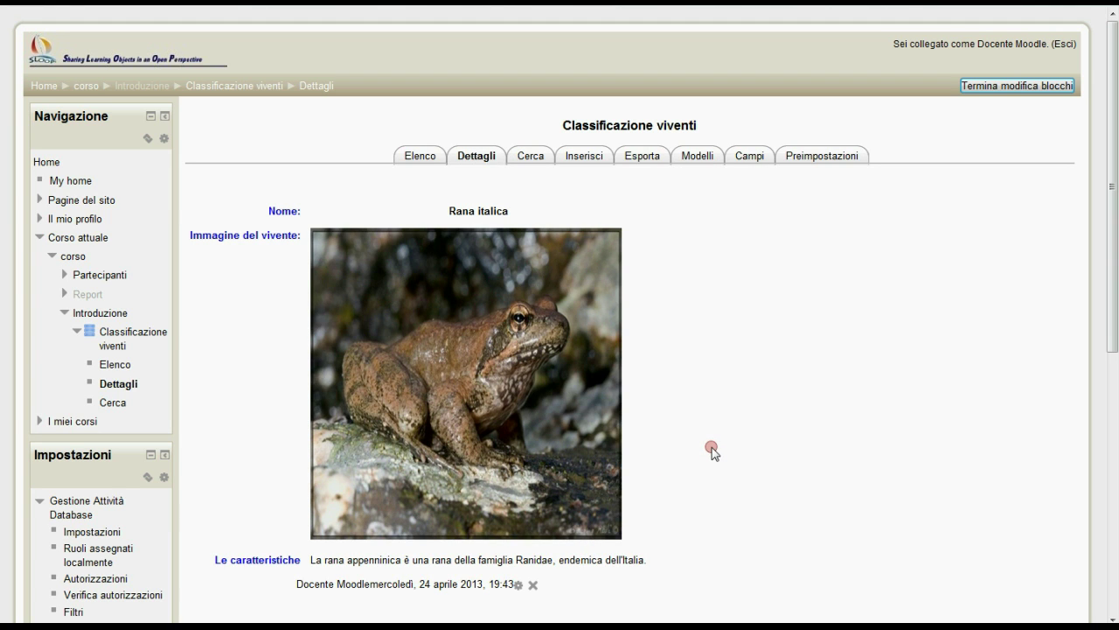
# Review the Rana italica record in the single-record and list views, including the author, date and action line below it.
pyautogui.scroll(-1, 712, 450)
pyautogui.scroll(1, 711, 449)
pyautogui.click(414, 158)
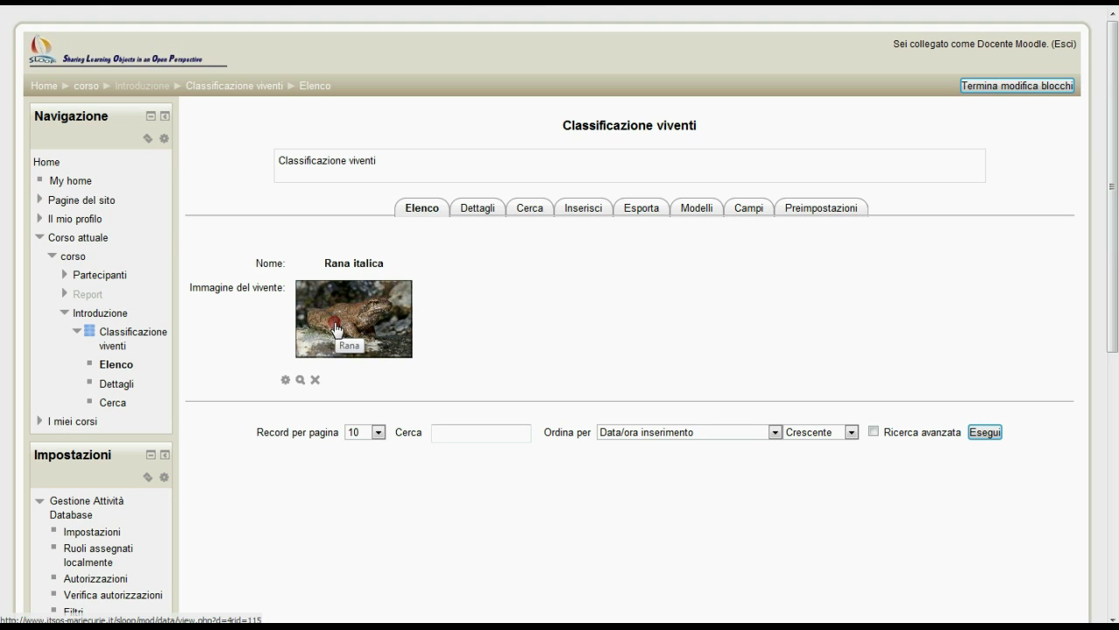
pyautogui.click(487, 211)
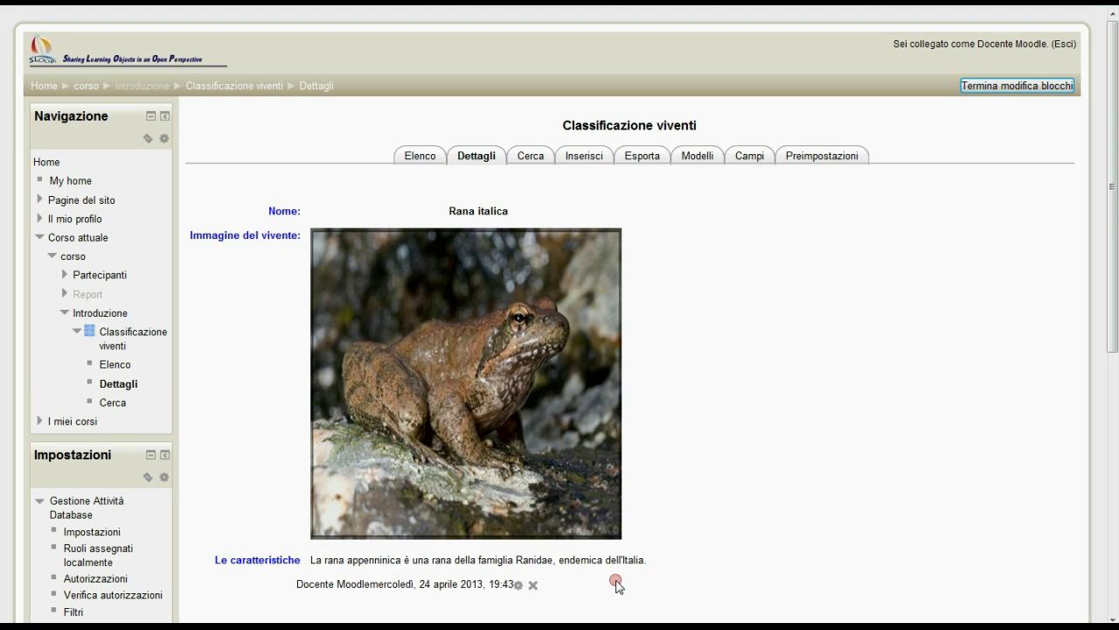
pyautogui.scroll(-2, 616, 584)
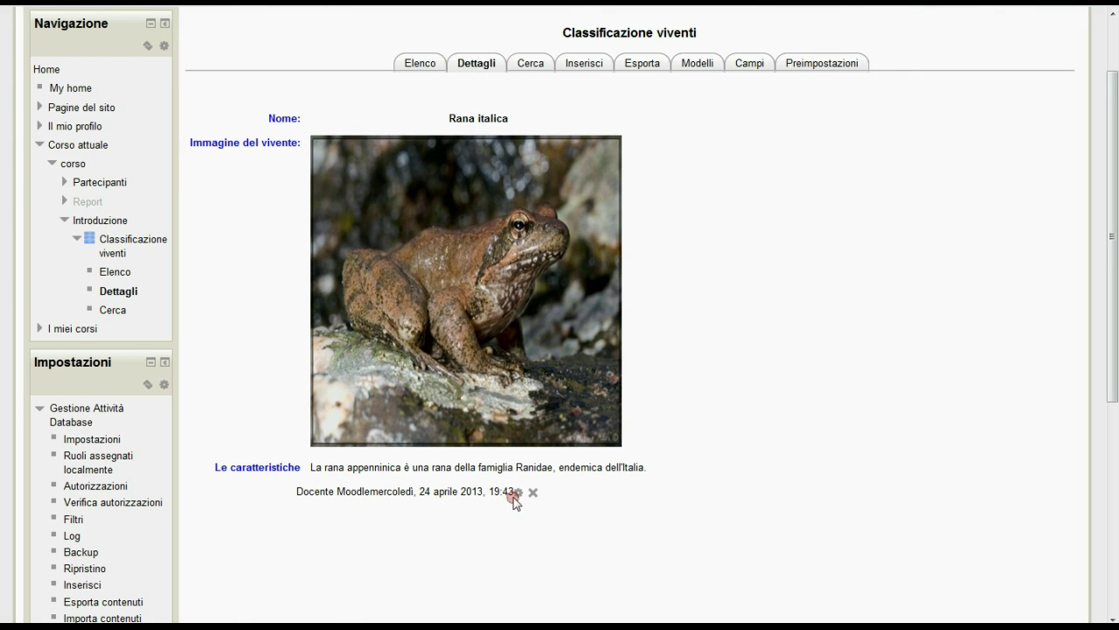
# Insert spaces around the ##timeadded## tag in the last row of the Dettagli template, save it and check the record's detail view.
pyautogui.click(699, 65)
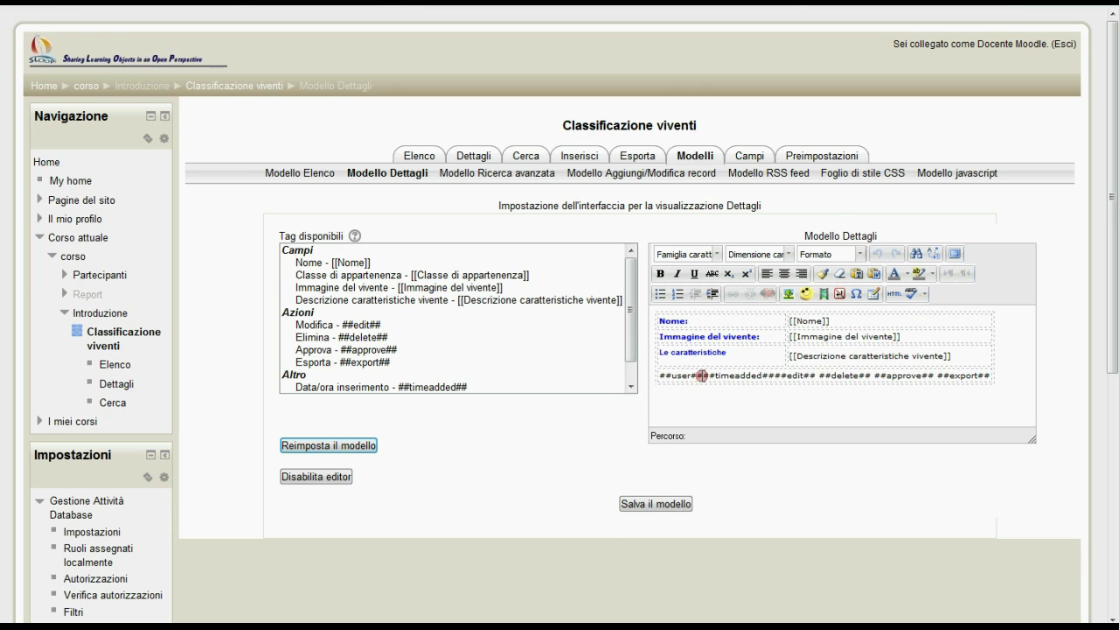
pyautogui.click(703, 376)
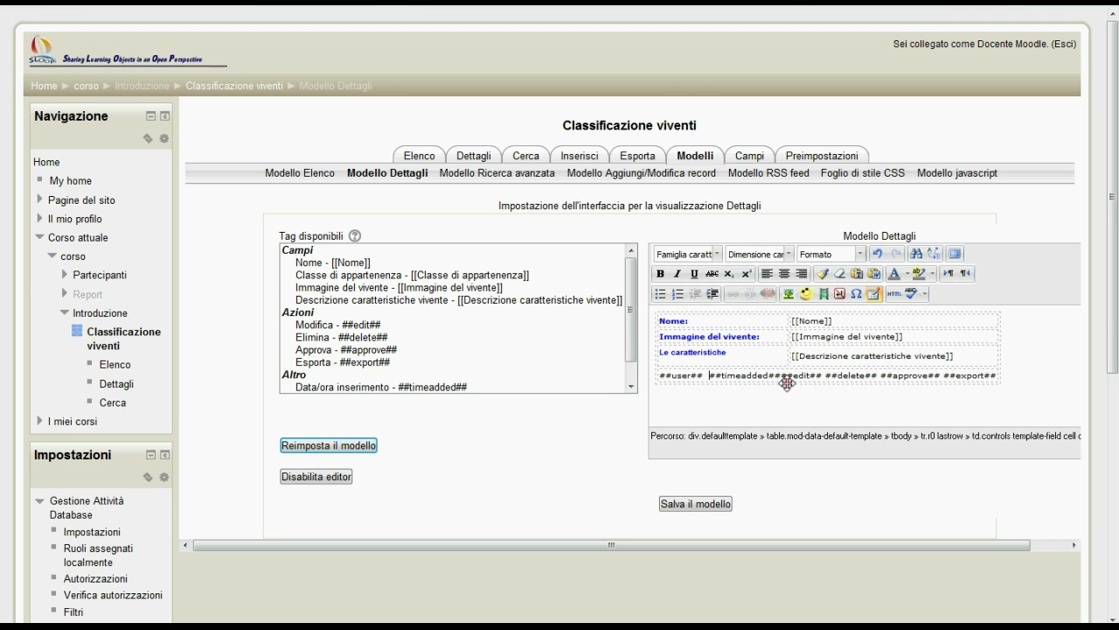
pyautogui.click(779, 378)
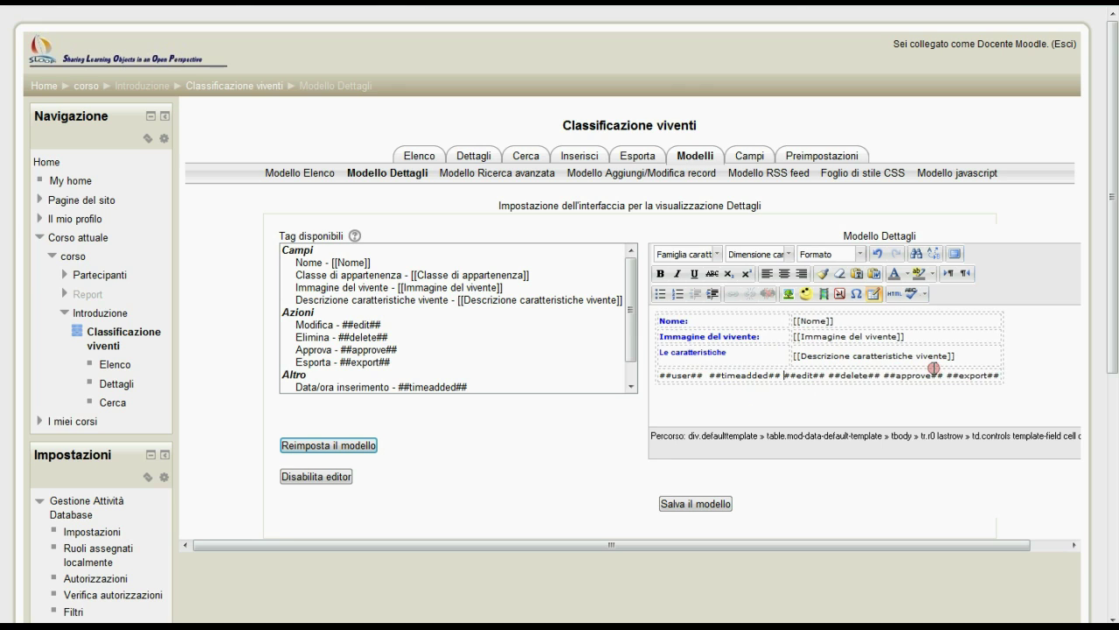
pyautogui.click(700, 505)
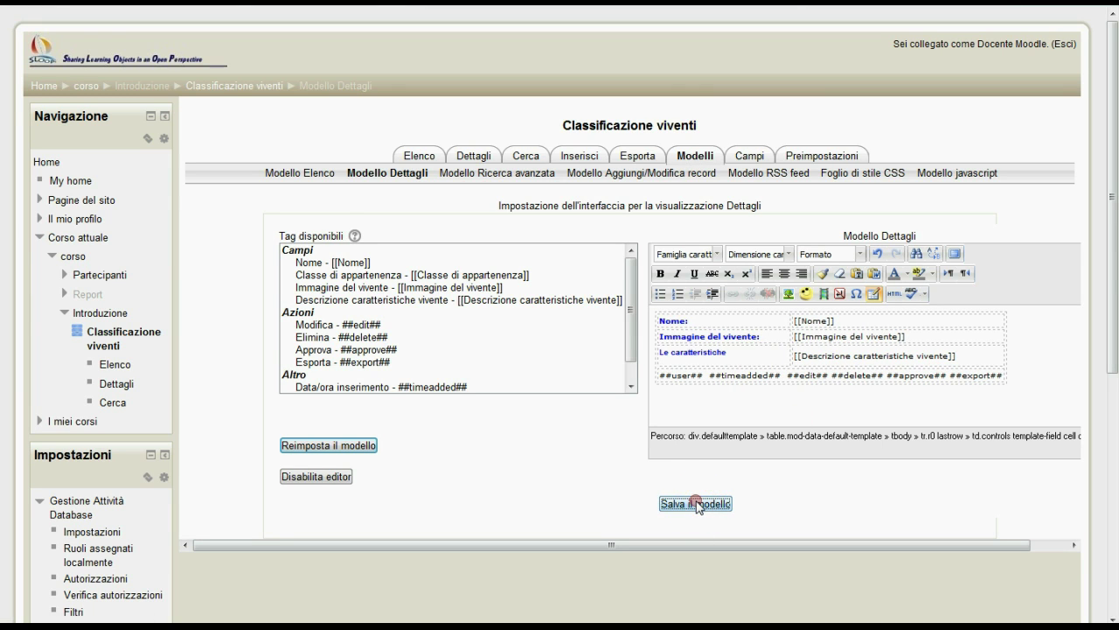
pyautogui.click(469, 157)
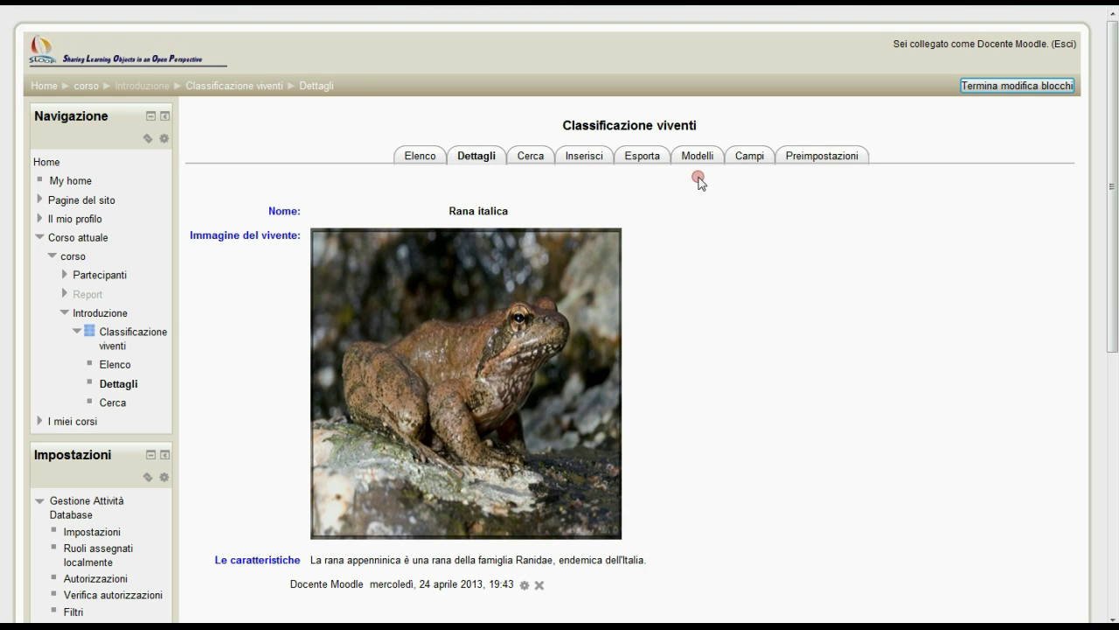
# Run an advanced search of the database for records with Classe di appartenenza set to Anfibi.
pyautogui.click(525, 155)
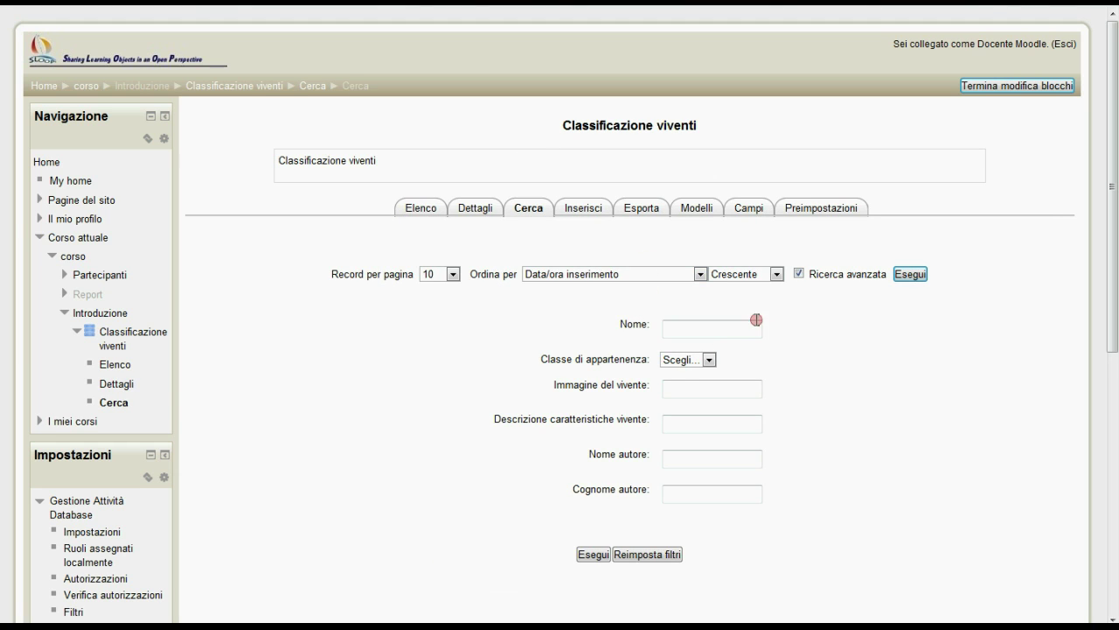
pyautogui.click(708, 359)
pyautogui.click(691, 387)
pyautogui.click(596, 556)
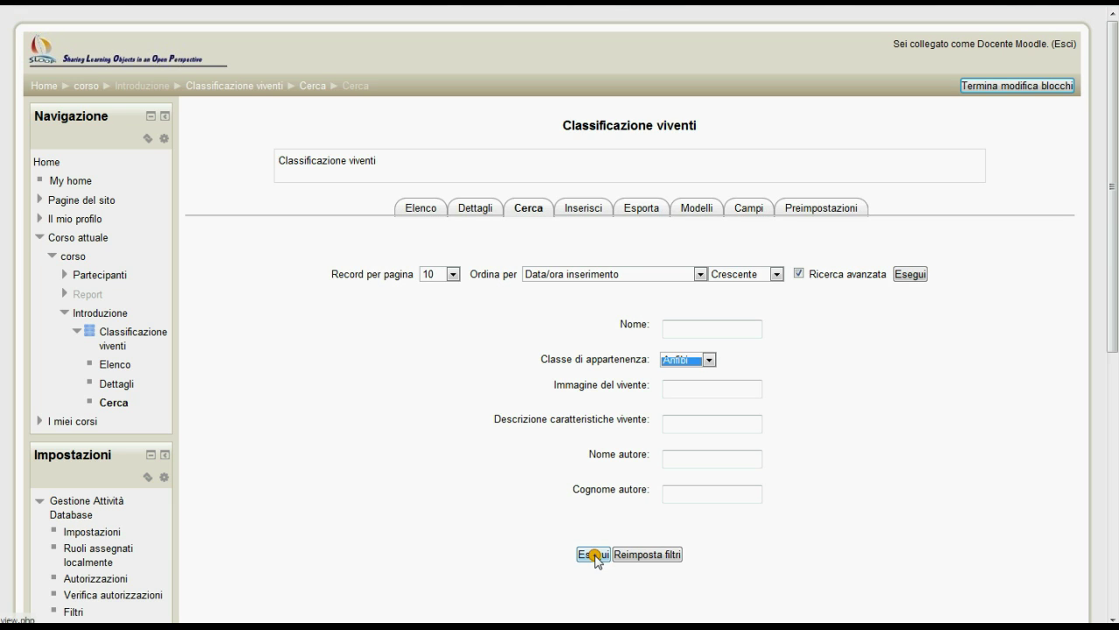
pyautogui.click(594, 554)
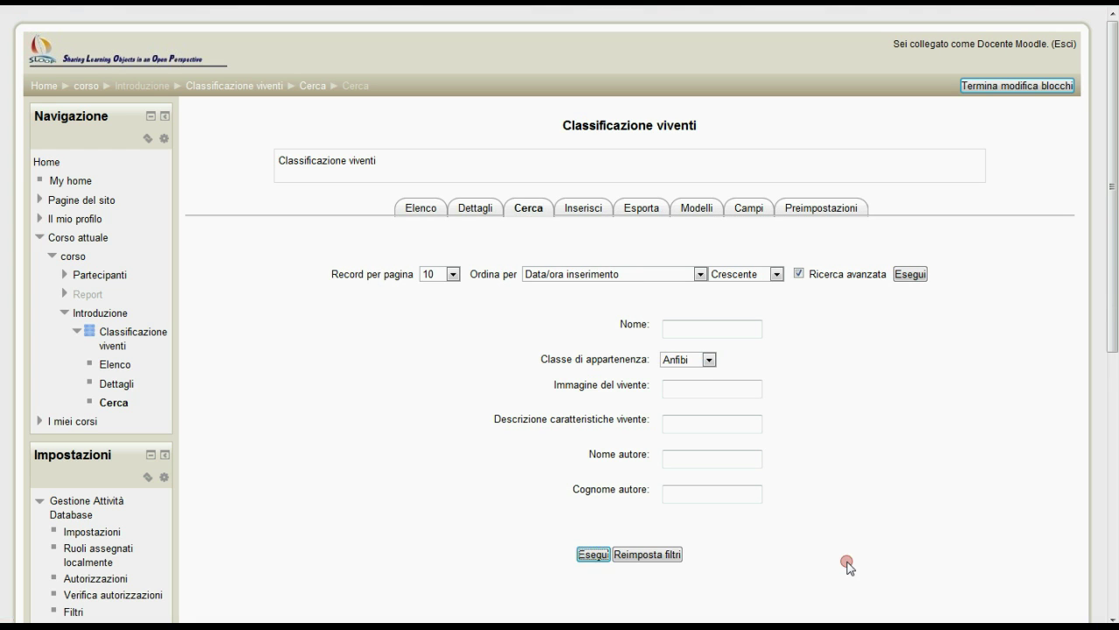